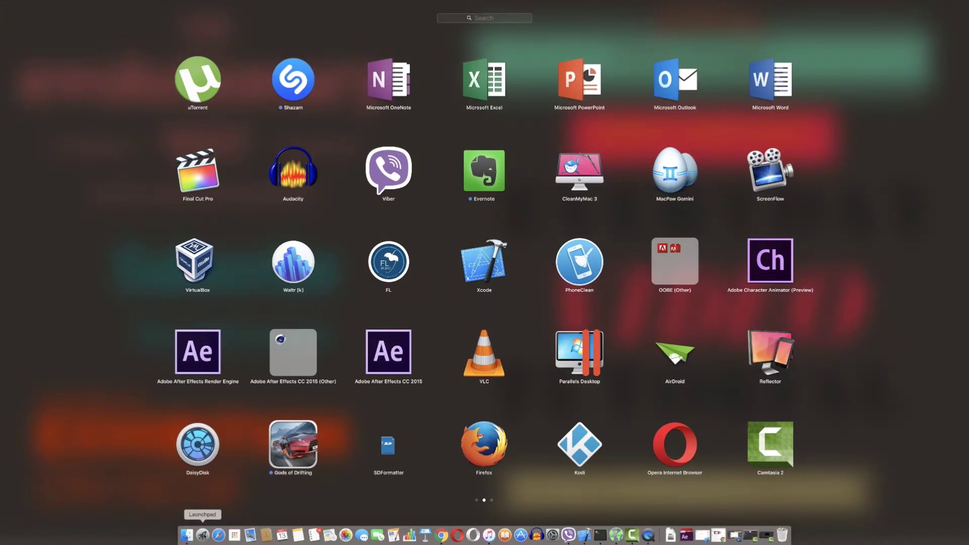
# Launch Kodi from the macOS Launchpad
pyautogui.click(586, 447)
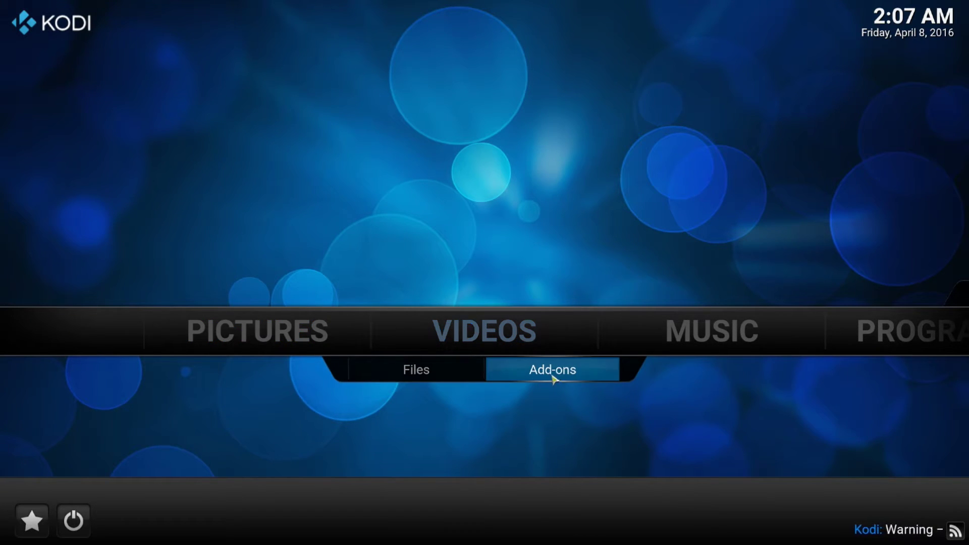
# Open the IPTV add-on's WelcomeLive tv folder and test-play the FOX channel
pyautogui.click(548, 375)
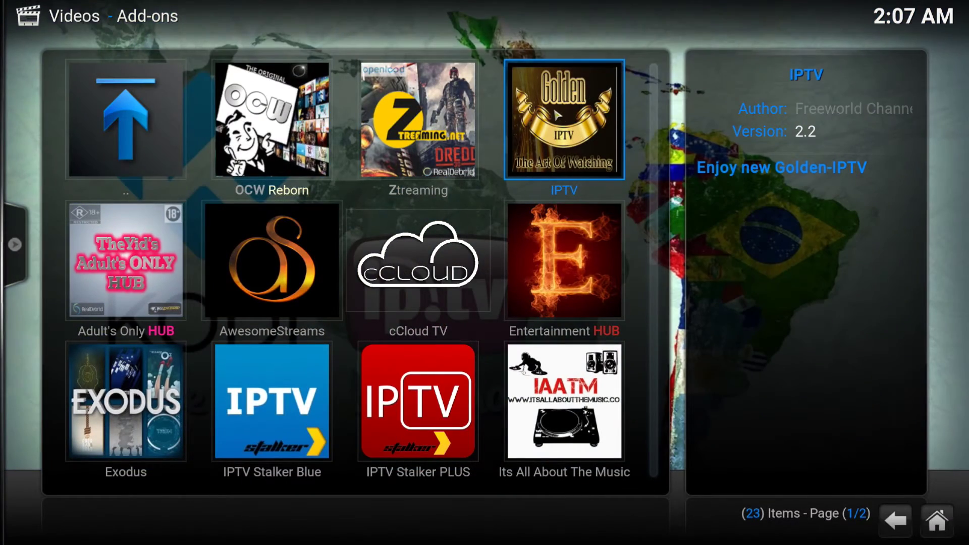
pyautogui.click(566, 116)
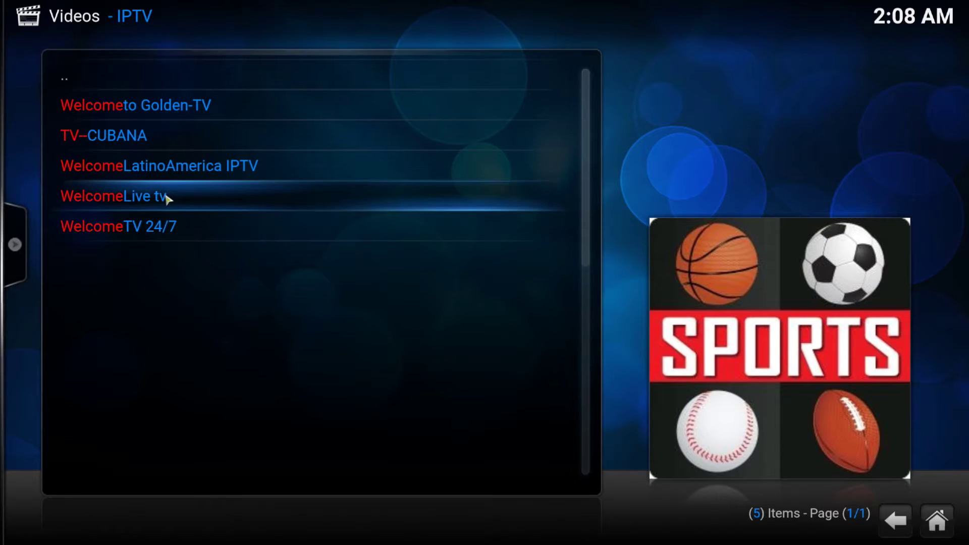
pyautogui.click(167, 197)
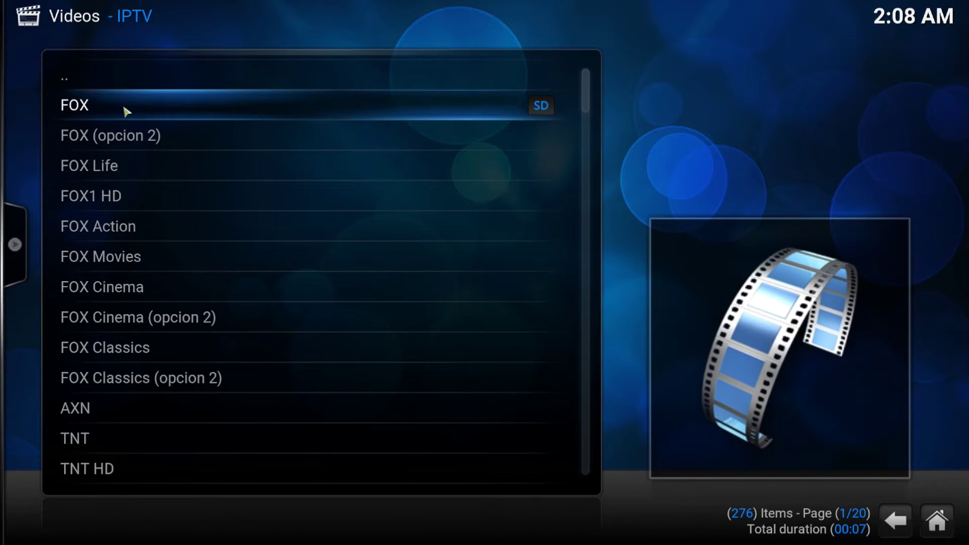
pyautogui.click(126, 111)
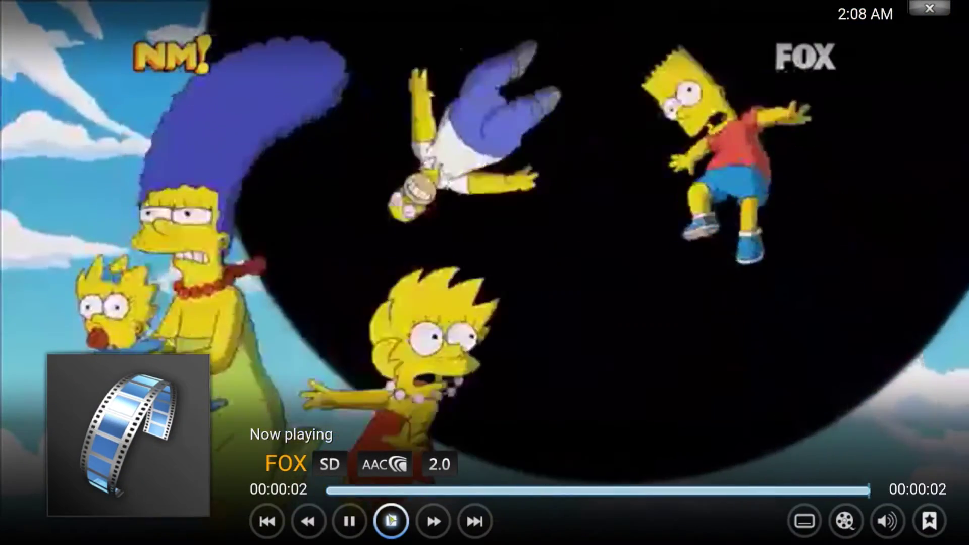
pyautogui.click(390, 520)
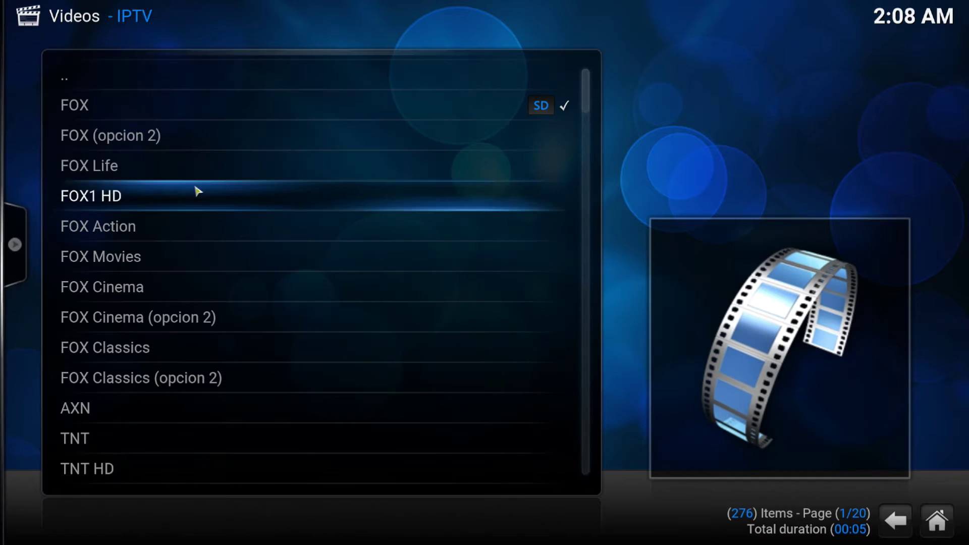
# Test-play FOX1 HD and Edge, then return to the IPTV main folder
pyautogui.click(150, 199)
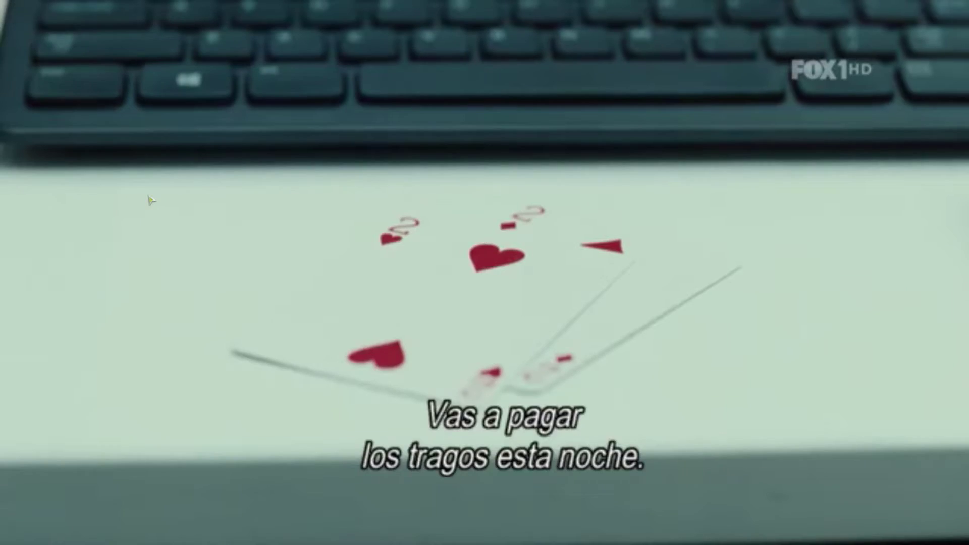
pyautogui.moveTo(434, 524)
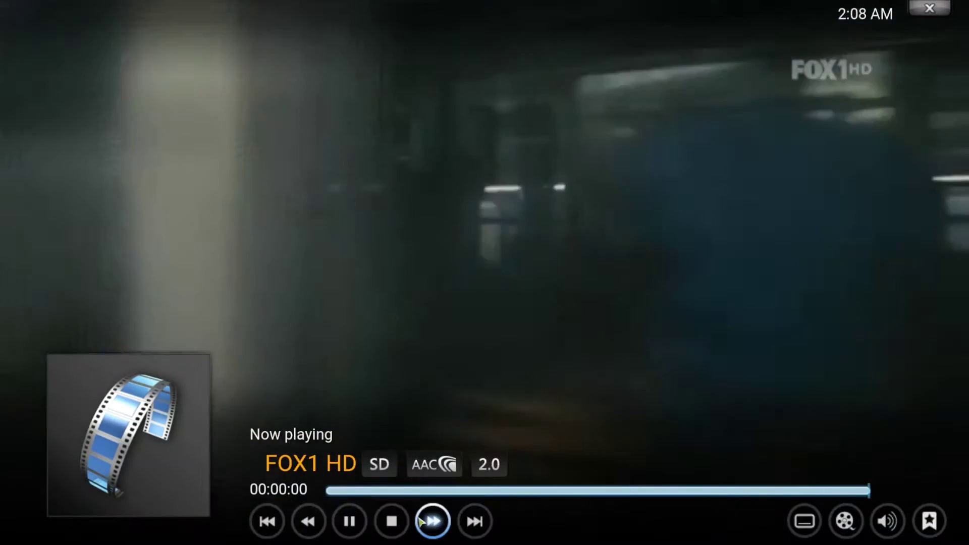
pyautogui.click(402, 523)
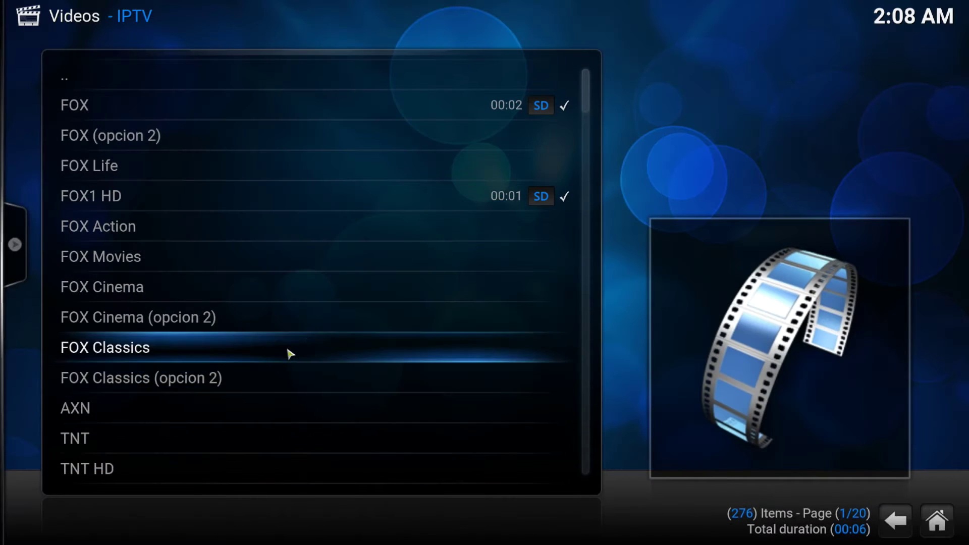
pyautogui.scroll(-9, 288, 353)
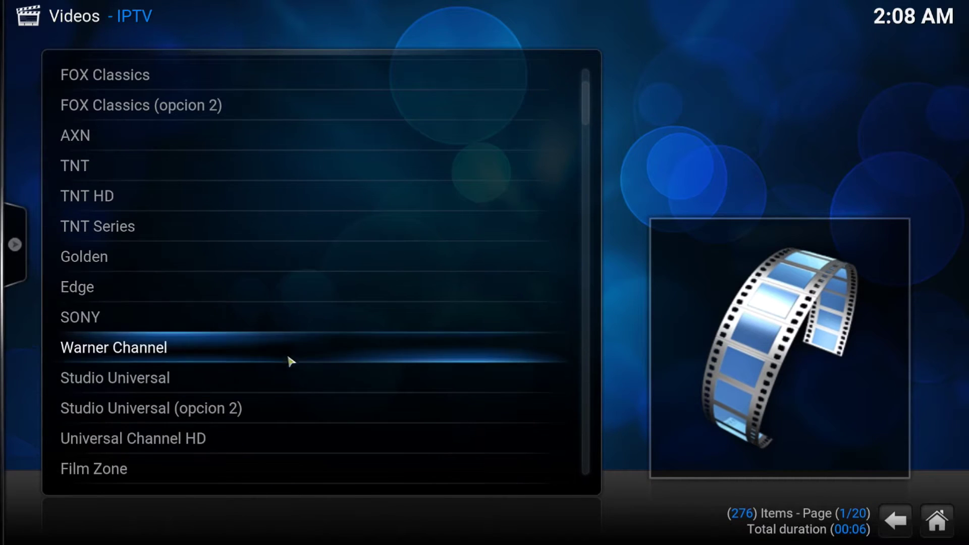
pyautogui.click(173, 294)
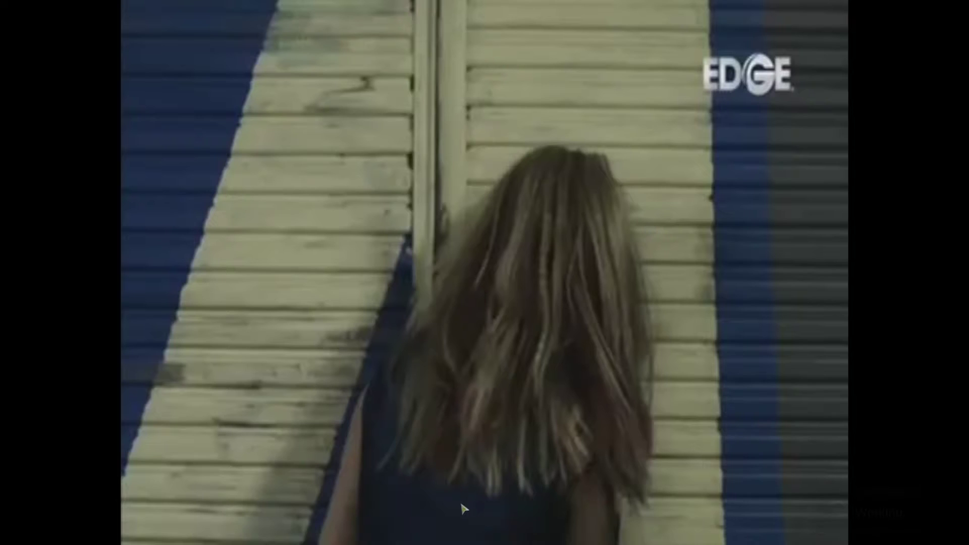
pyautogui.moveTo(433, 523)
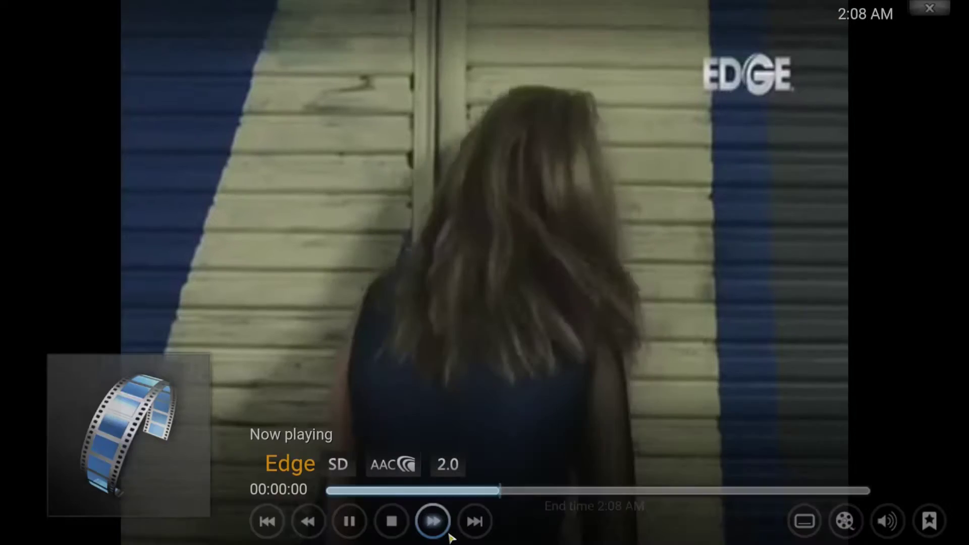
pyautogui.click(402, 524)
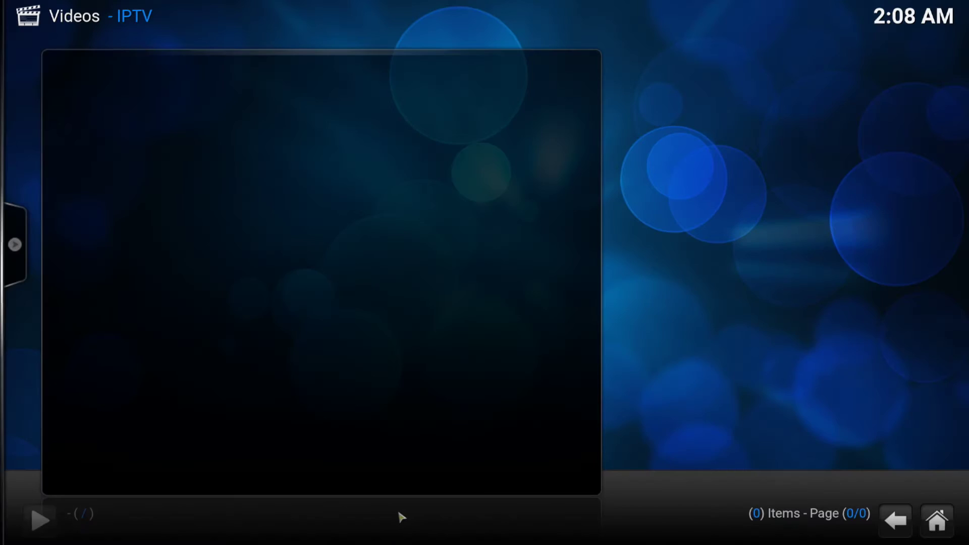
pyautogui.scroll(2, 182, 111)
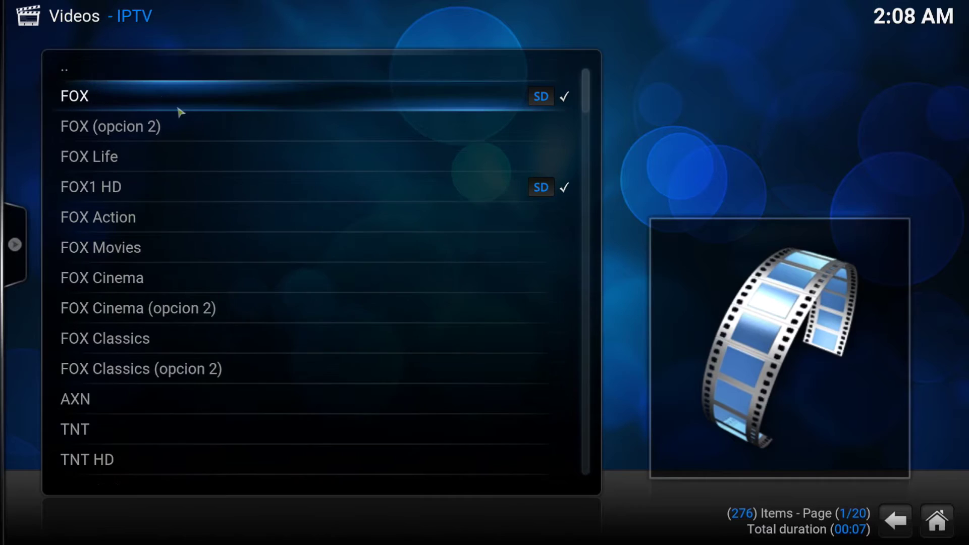
pyautogui.click(152, 78)
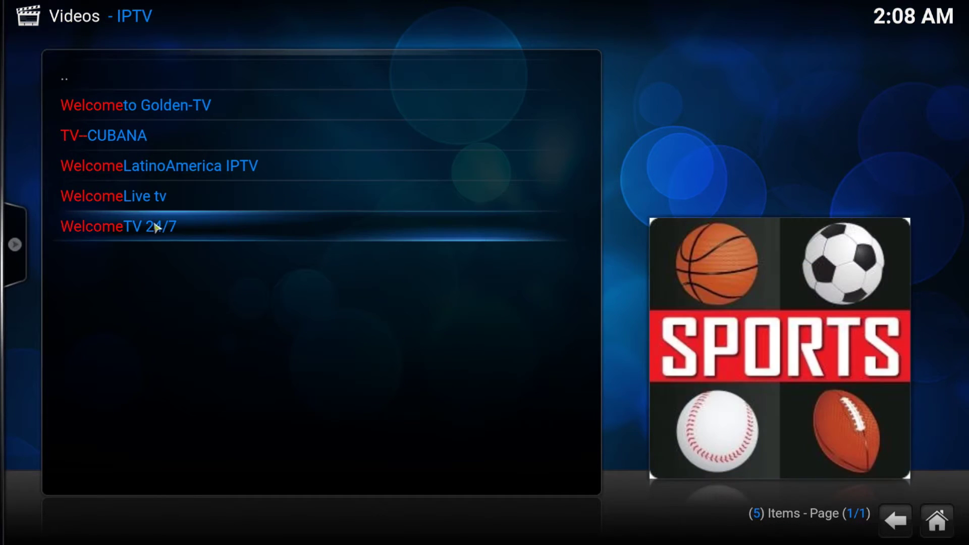
pyautogui.click(156, 227)
pyautogui.scroll(-20, 190, 275)
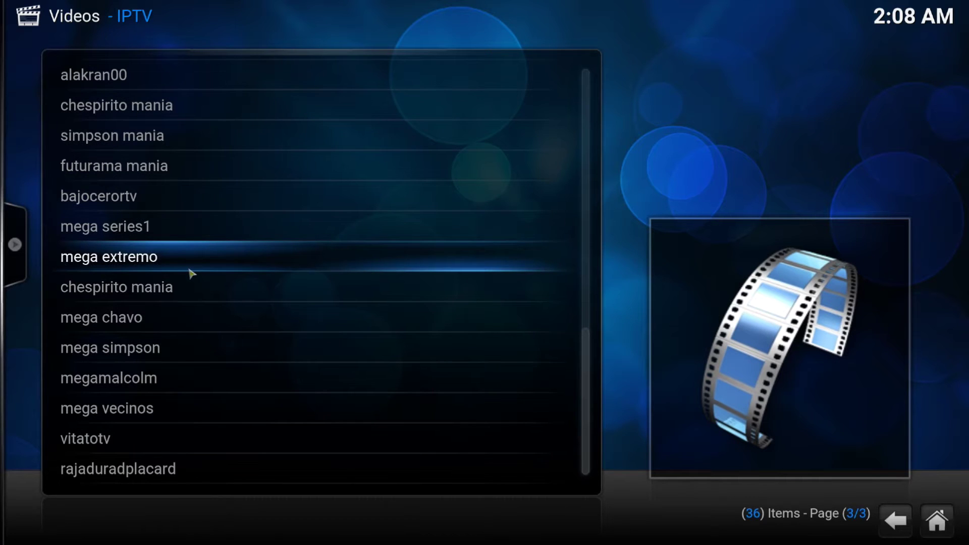
pyautogui.scroll(20, 190, 268)
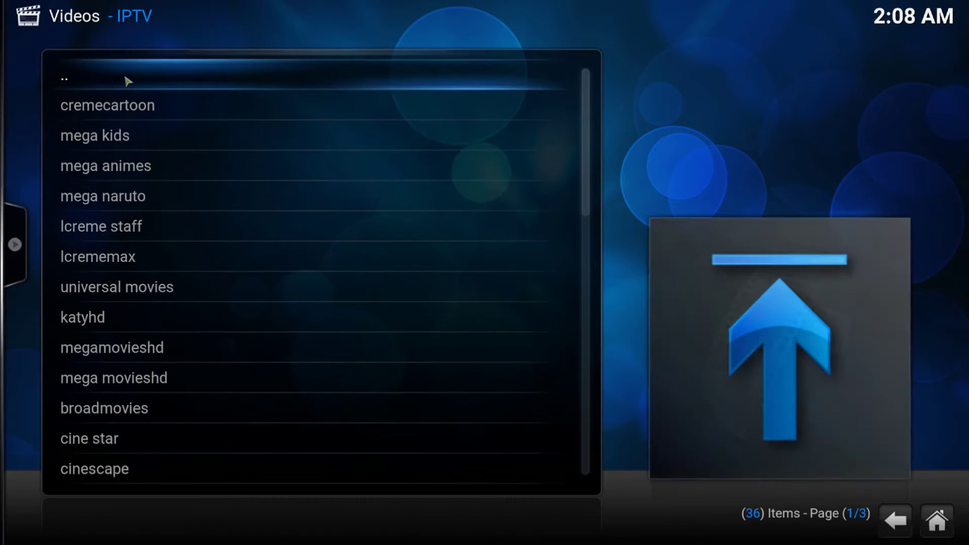
pyautogui.click(127, 81)
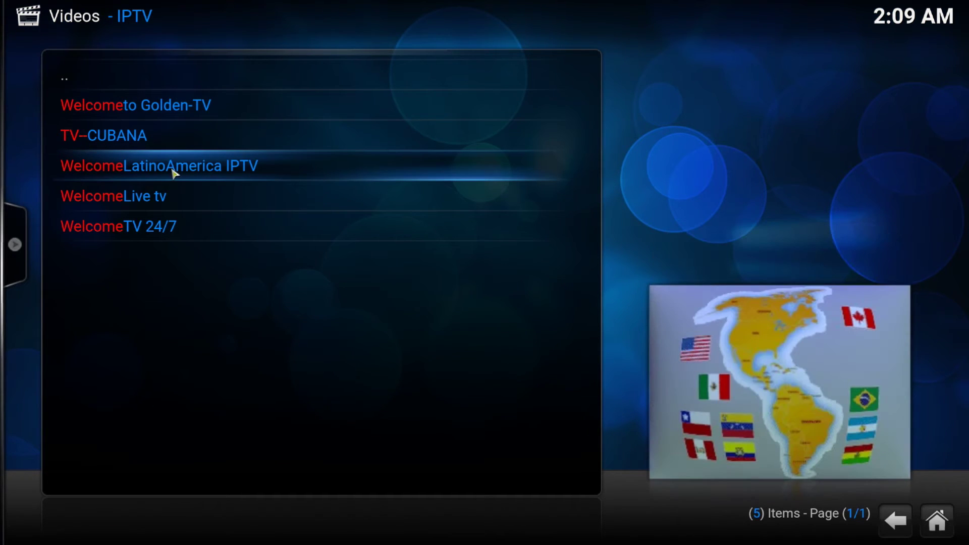
pyautogui.click(173, 173)
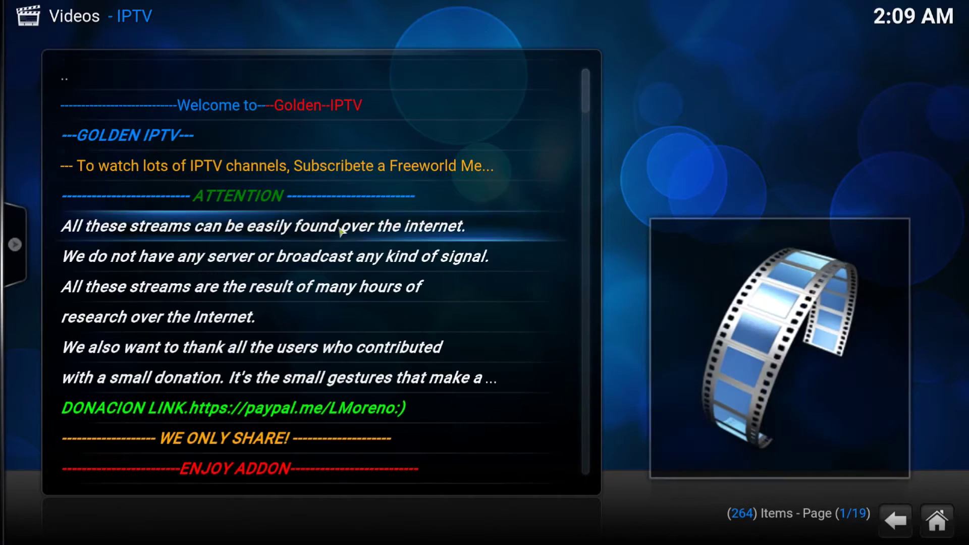
pyautogui.scroll(-8, 349, 240)
pyautogui.scroll(-4, 349, 240)
pyautogui.scroll(-20, 348, 237)
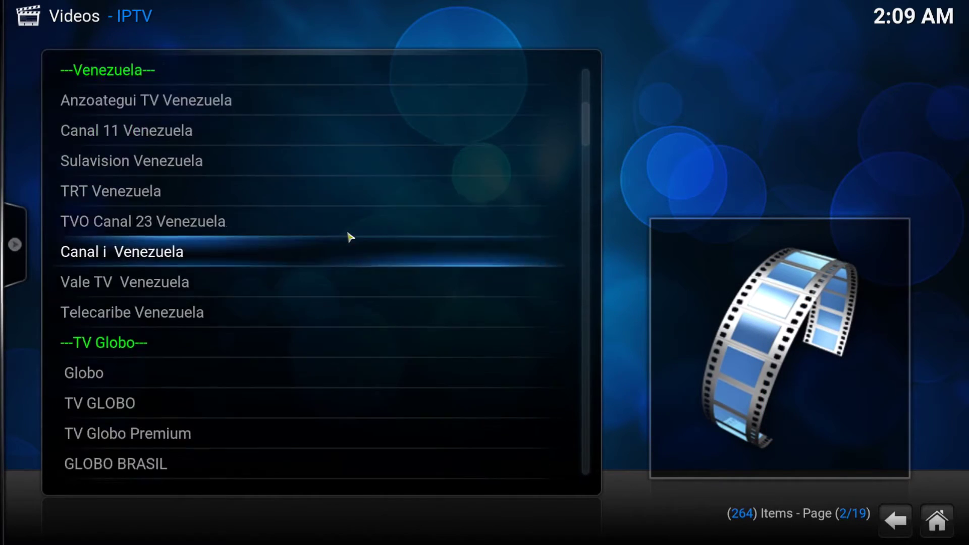
pyautogui.scroll(-20, 349, 237)
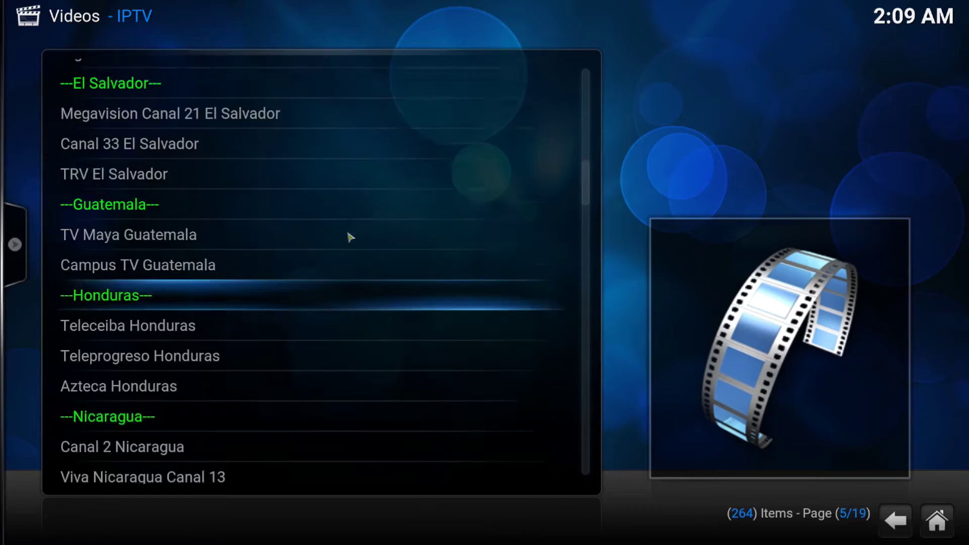
pyautogui.scroll(-8, 348, 237)
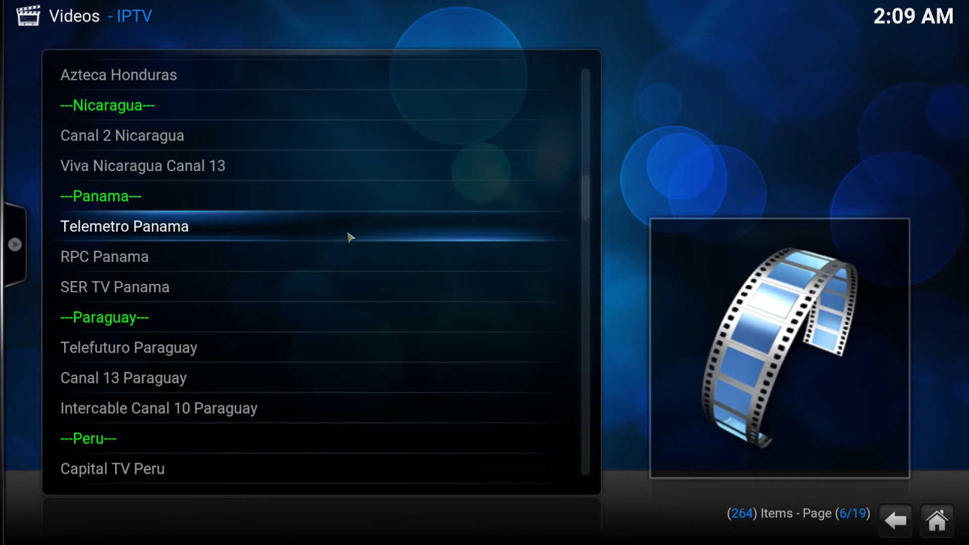
pyautogui.scroll(20, 311, 256)
pyautogui.scroll(20, 322, 185)
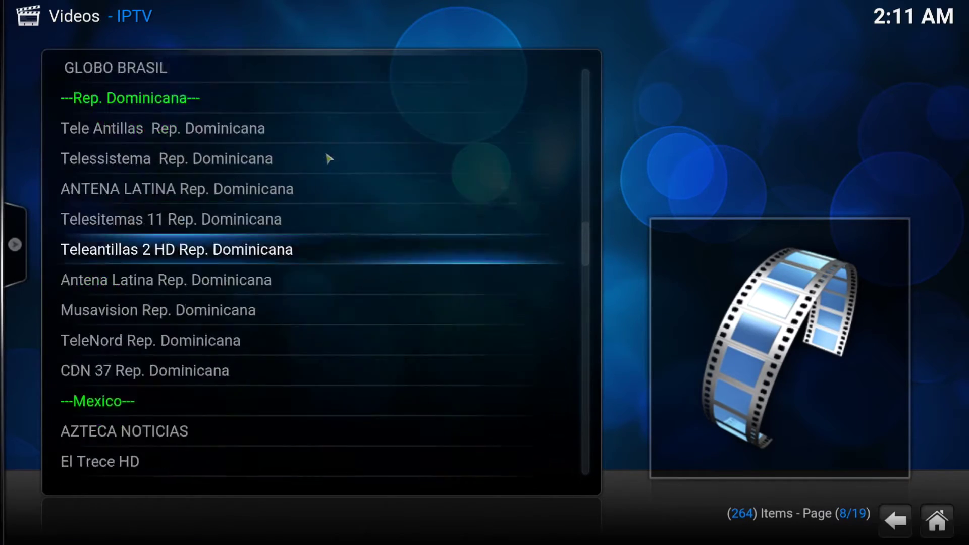
pyautogui.scroll(20, 320, 159)
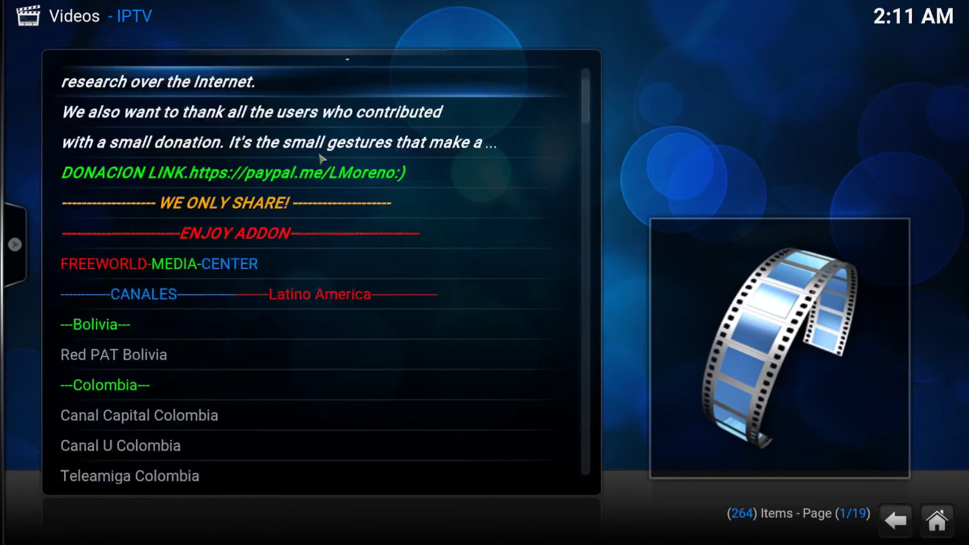
pyautogui.click(301, 75)
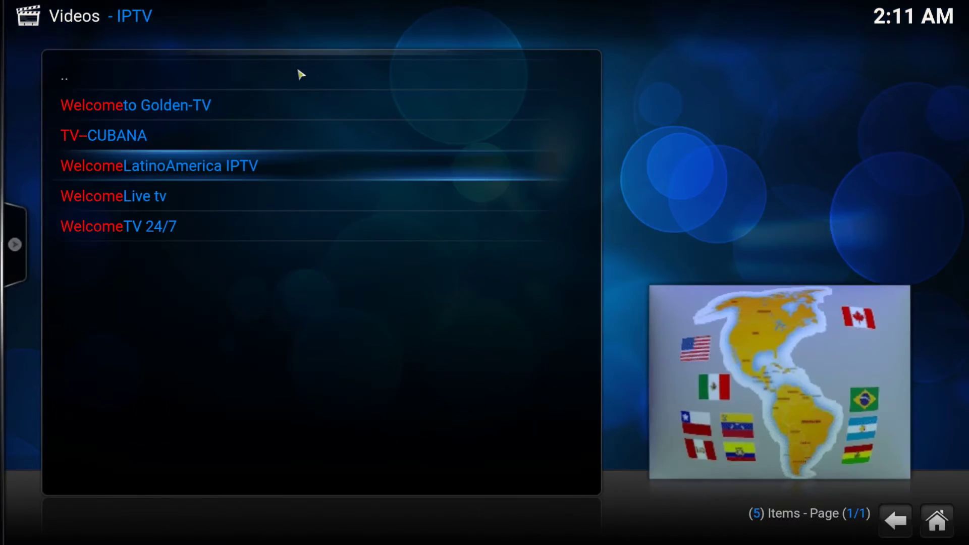
# Switch to cCloud TV, open All Channels and try the top scam-warning entry
pyautogui.click(298, 76)
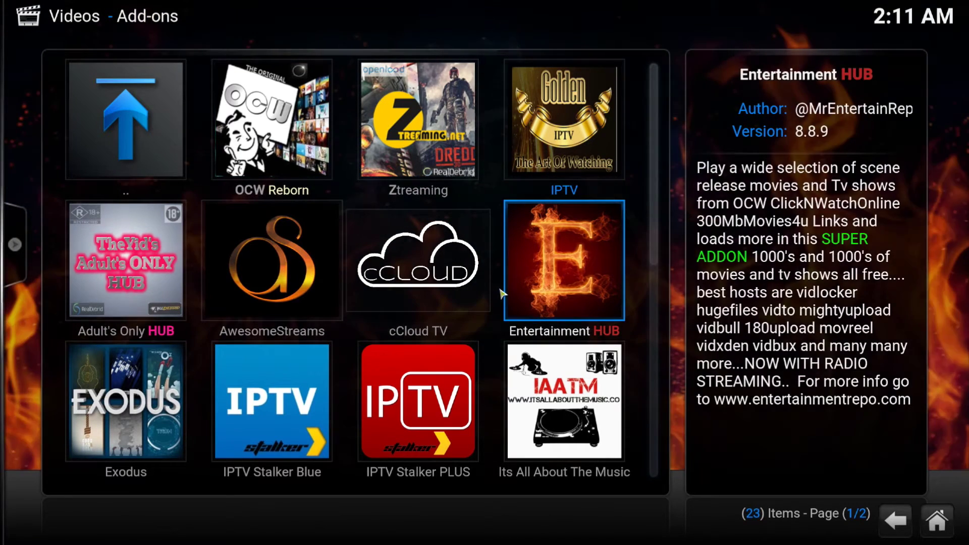
pyautogui.click(428, 284)
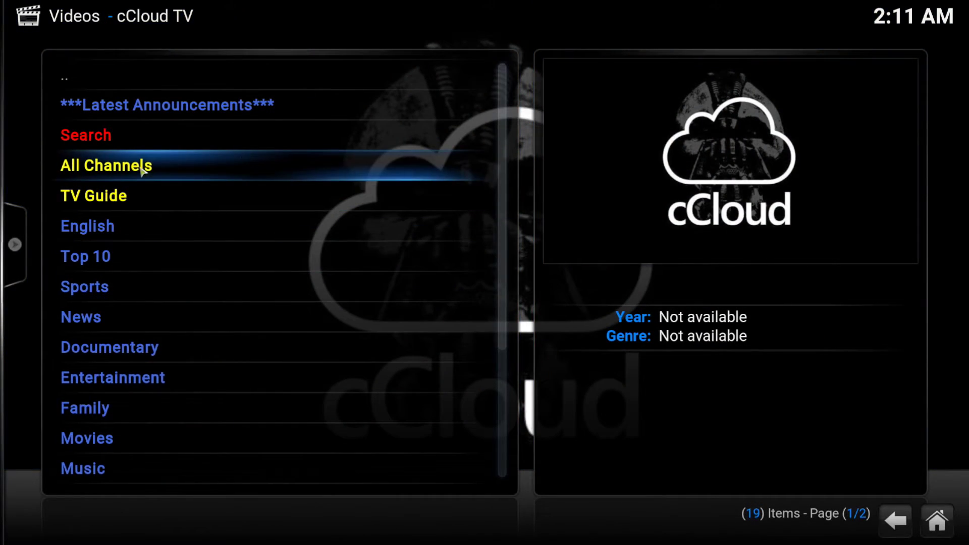
pyautogui.click(150, 171)
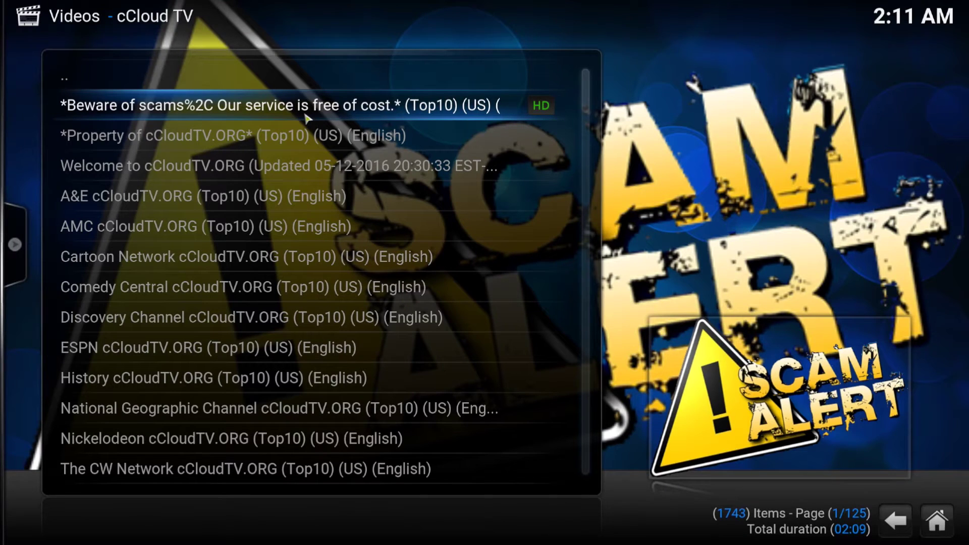
pyautogui.click(307, 118)
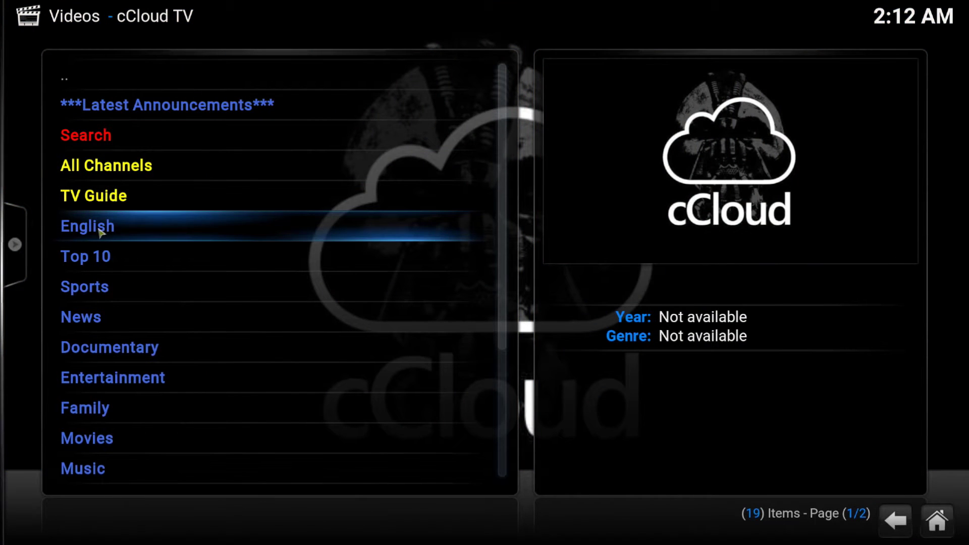
# In cCloud's English category, try the RISE item and Mello TV, then return to the category menu
pyautogui.click(100, 232)
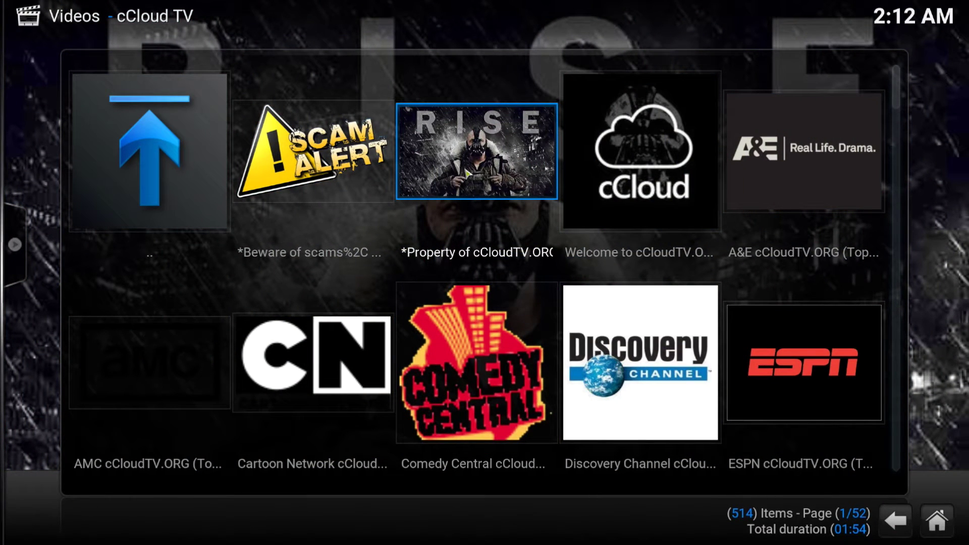
pyautogui.click(467, 173)
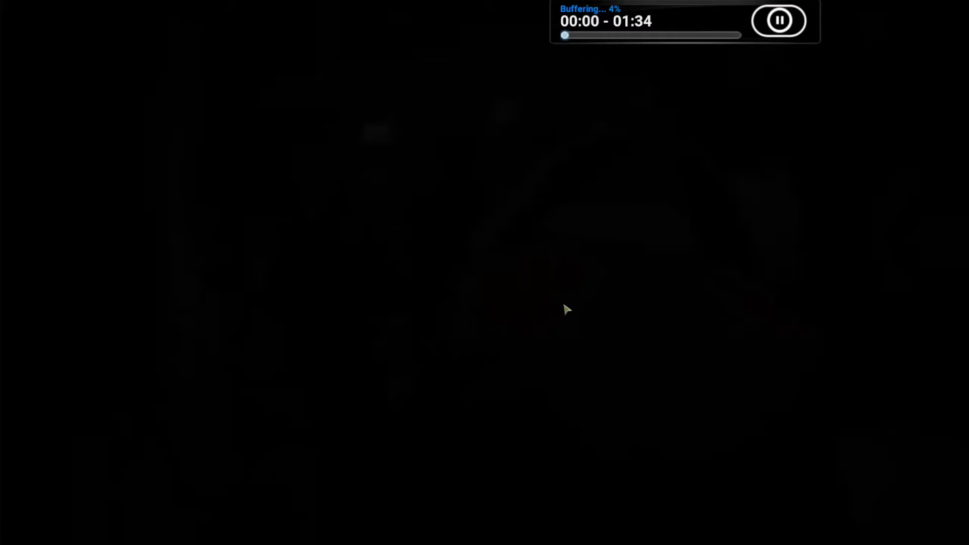
pyautogui.moveTo(567, 305)
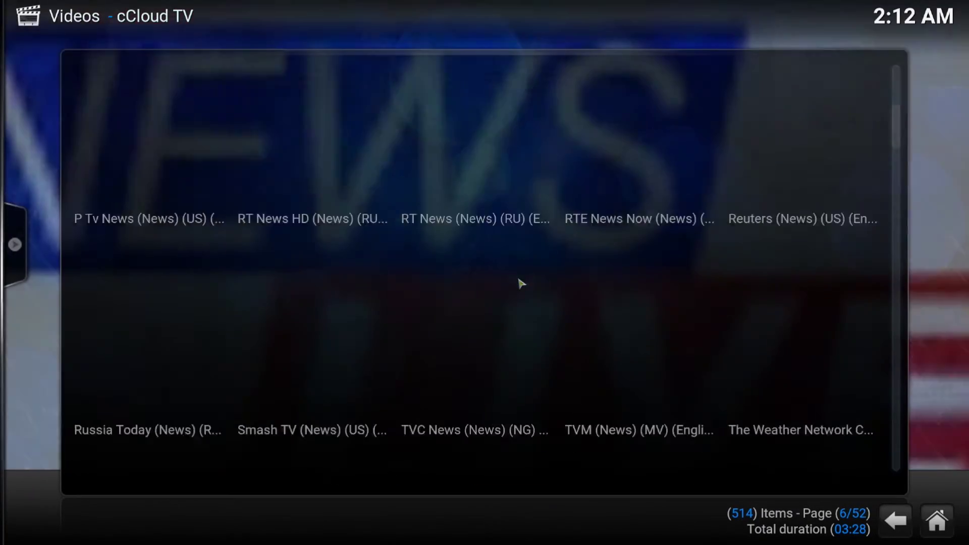
pyautogui.scroll(-4, 522, 281)
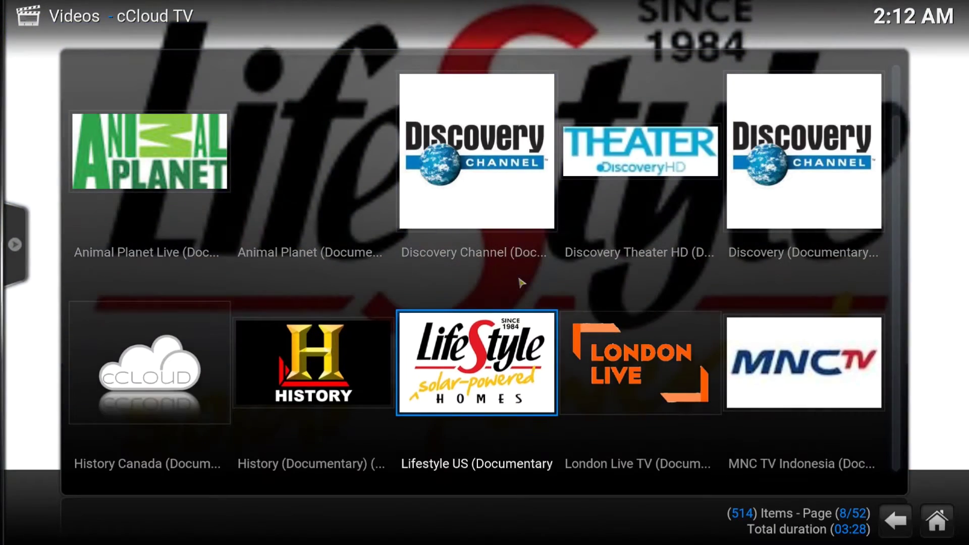
pyautogui.scroll(-8, 513, 281)
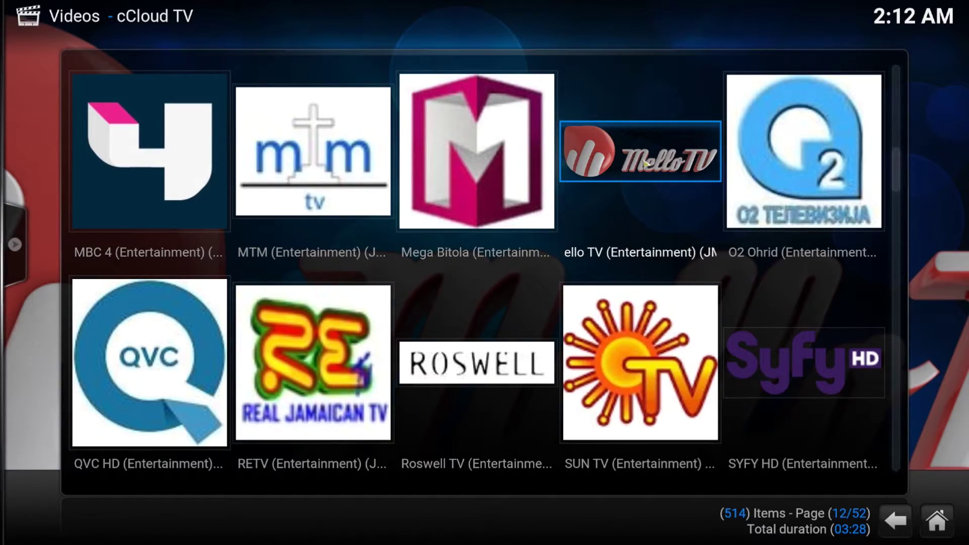
pyautogui.click(645, 163)
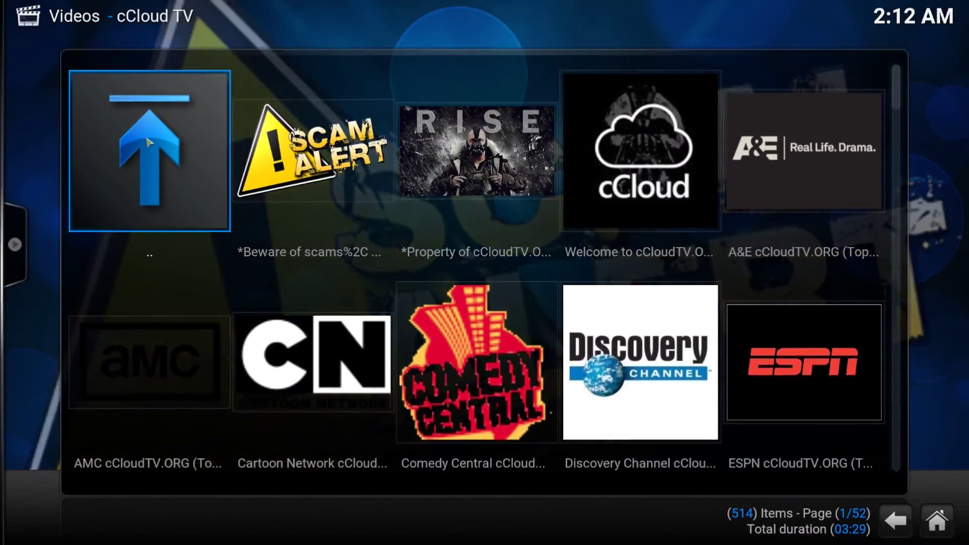
pyautogui.click(153, 143)
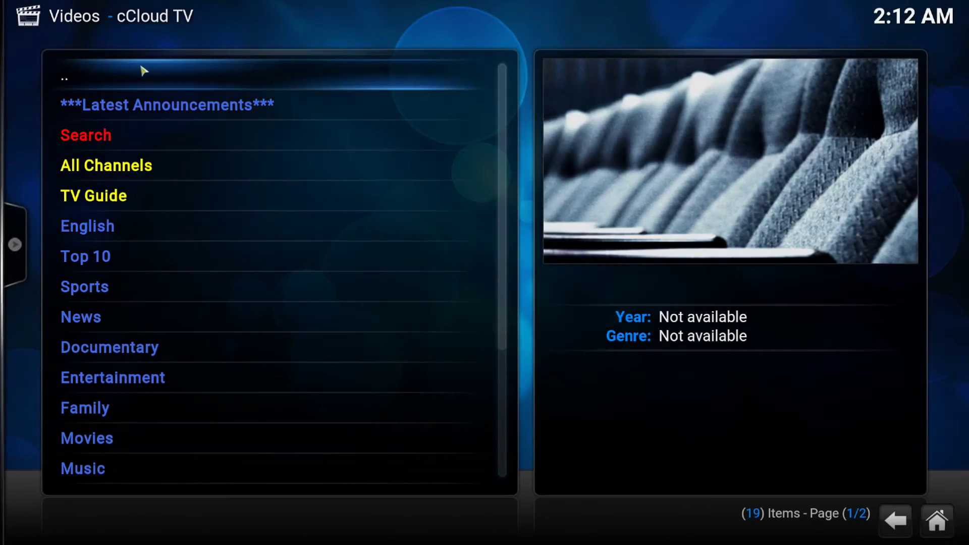
# Open IPTV Stalker Blue's Stalker Blue List > All channels and start the ITV stream
pyautogui.click(143, 72)
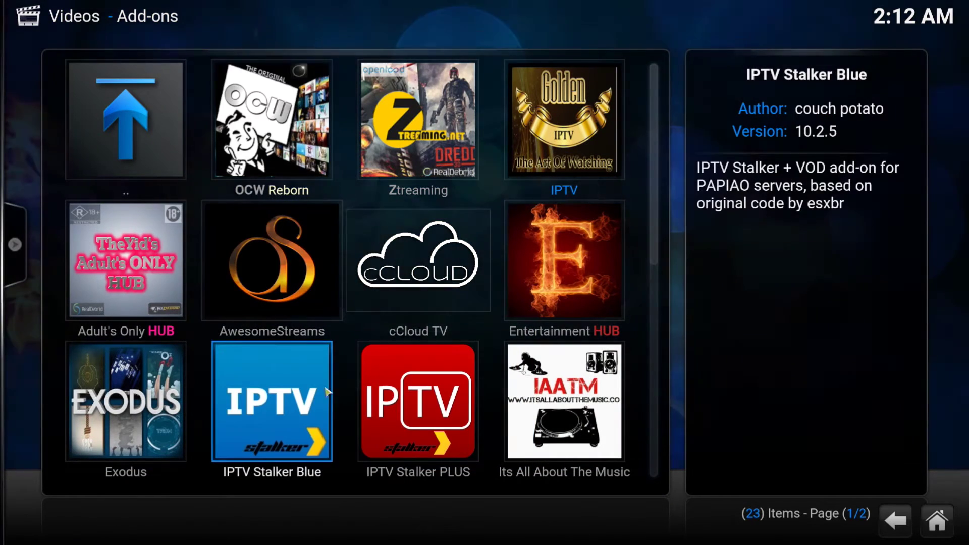
pyautogui.click(284, 396)
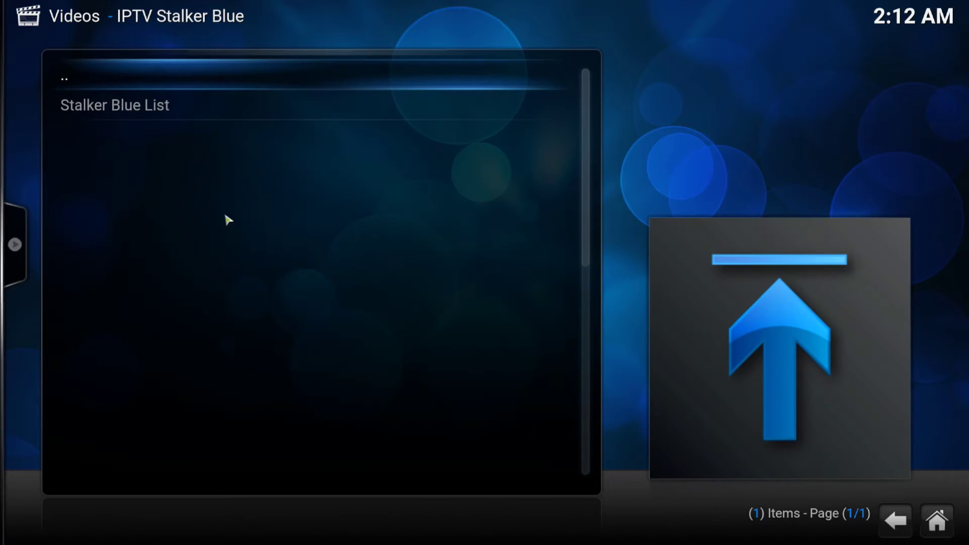
pyautogui.click(140, 108)
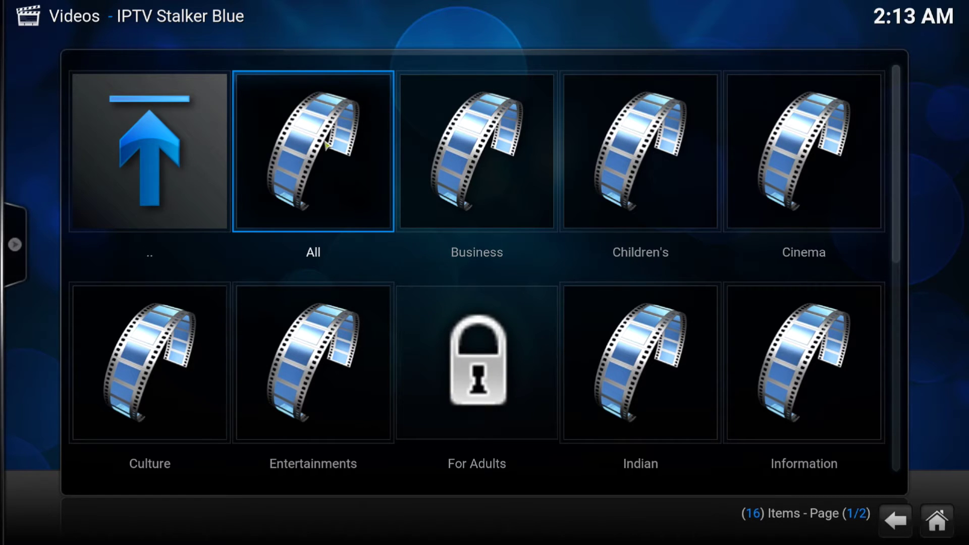
pyautogui.click(326, 146)
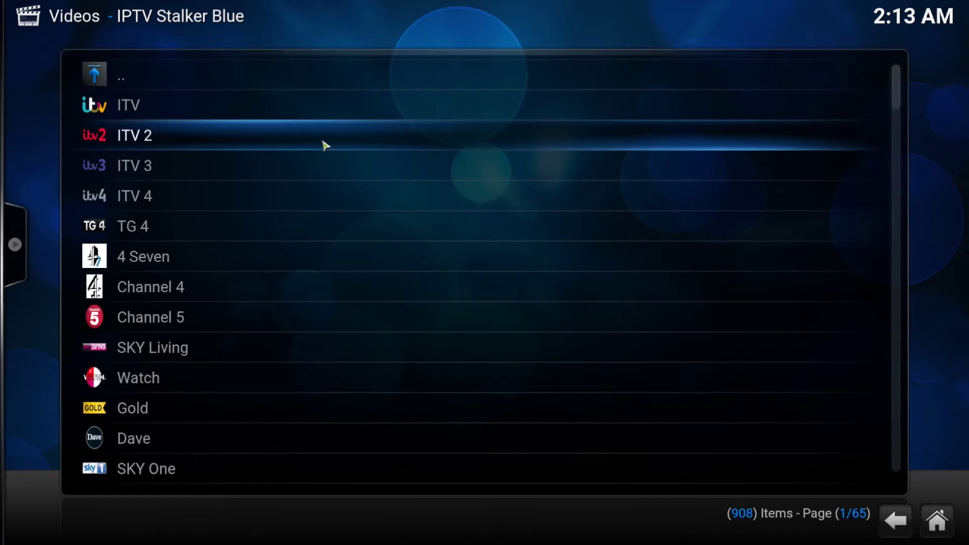
pyautogui.click(122, 107)
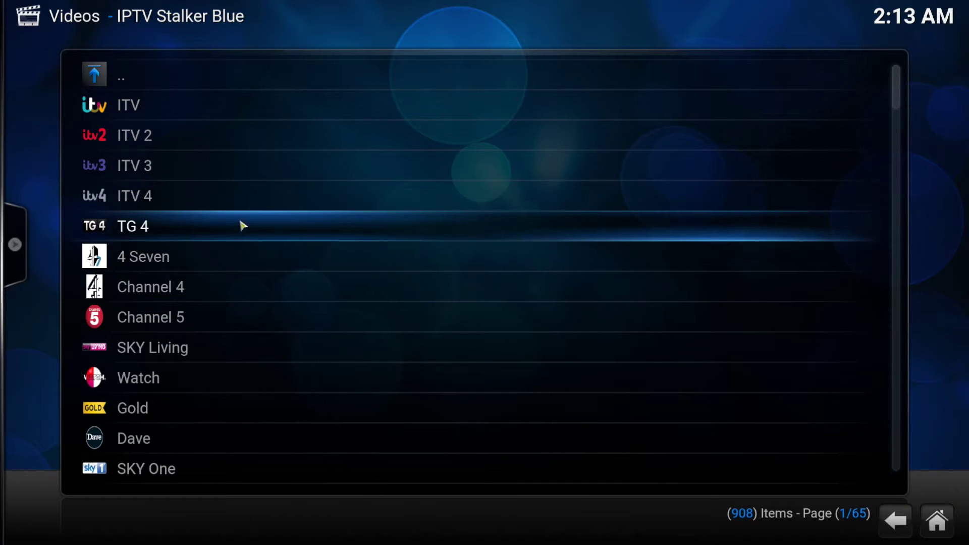
# Test-play and stop Channel 4 and History from the channel list
pyautogui.scroll(-4, 261, 225)
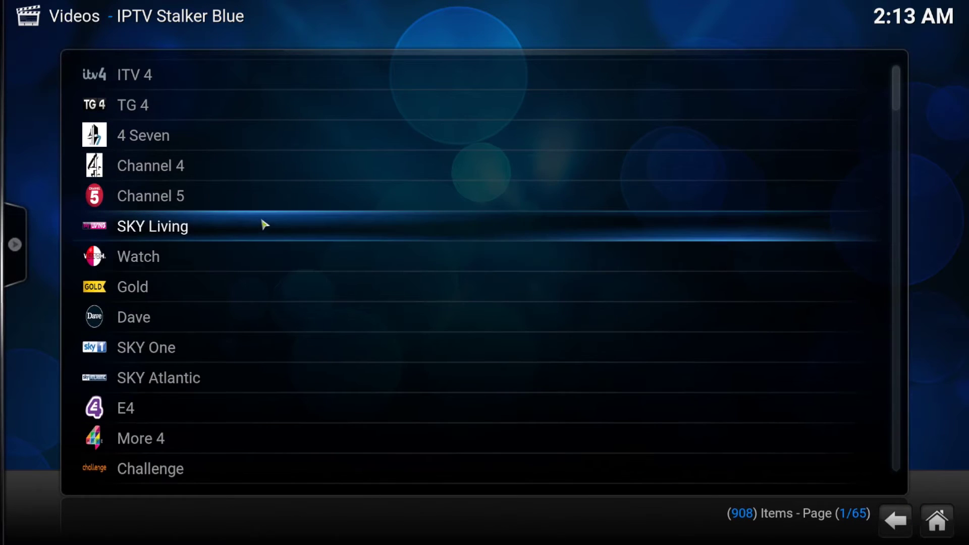
pyautogui.click(191, 173)
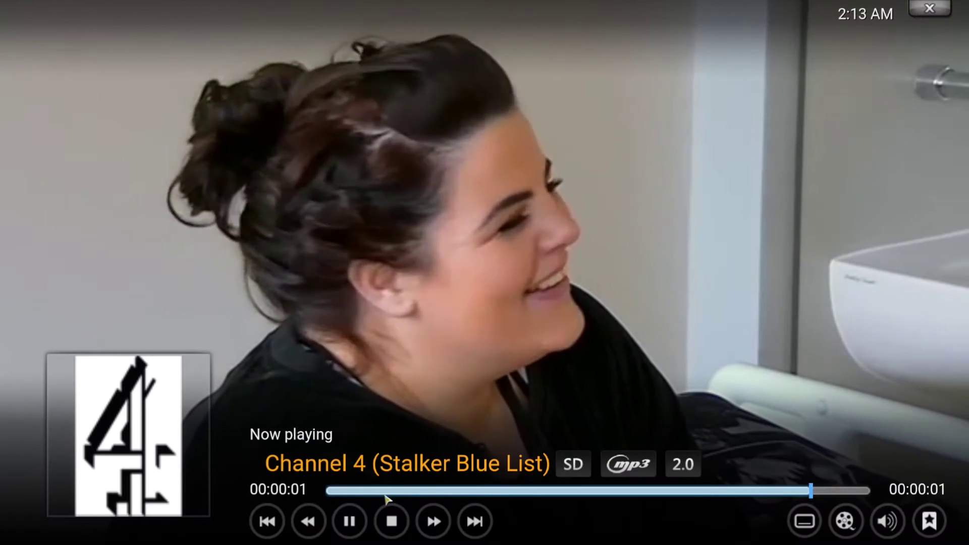
pyautogui.click(390, 523)
pyautogui.scroll(-15, 260, 248)
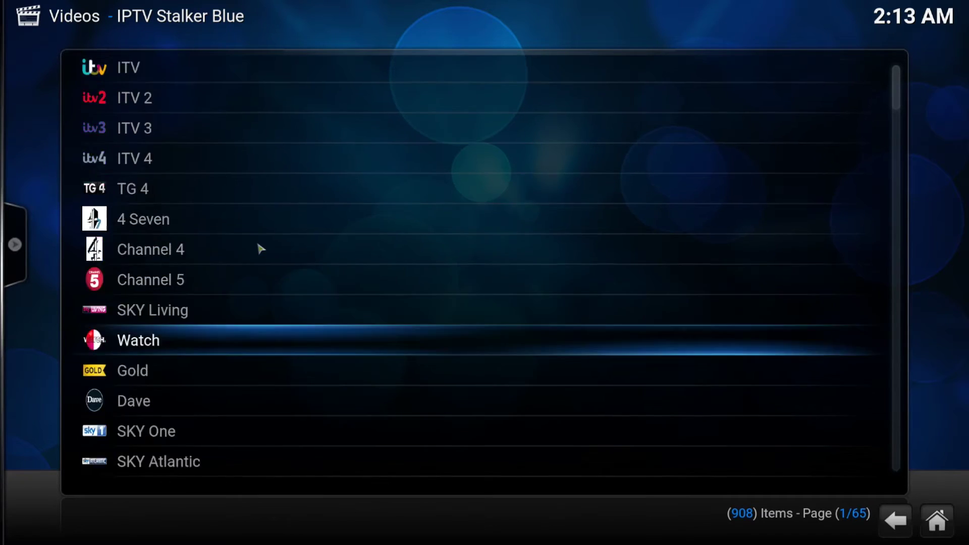
pyautogui.scroll(-11, 260, 249)
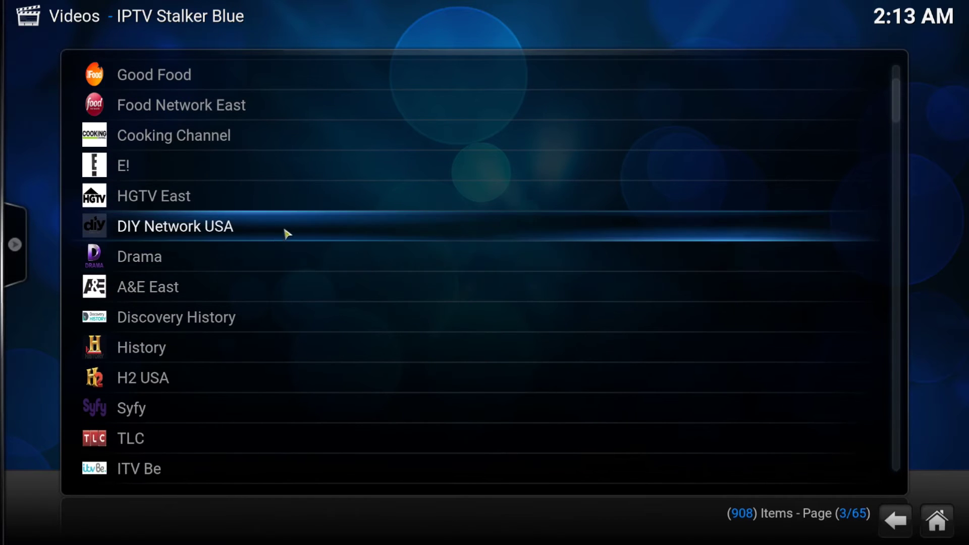
pyautogui.scroll(-11, 273, 247)
pyautogui.scroll(9, 260, 248)
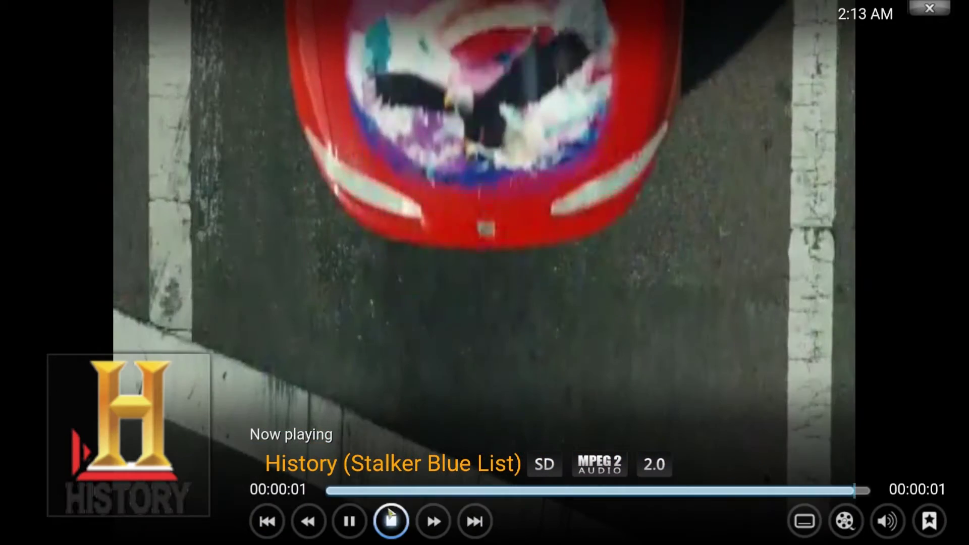
pyautogui.click(392, 521)
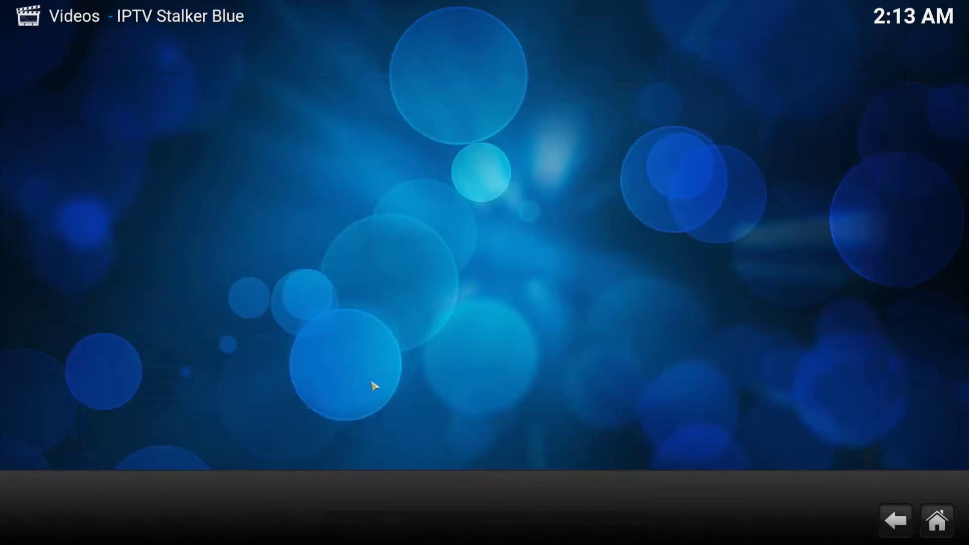
# Test-play WWE Network, then show the categories in Media info view
pyautogui.scroll(-20, 289, 170)
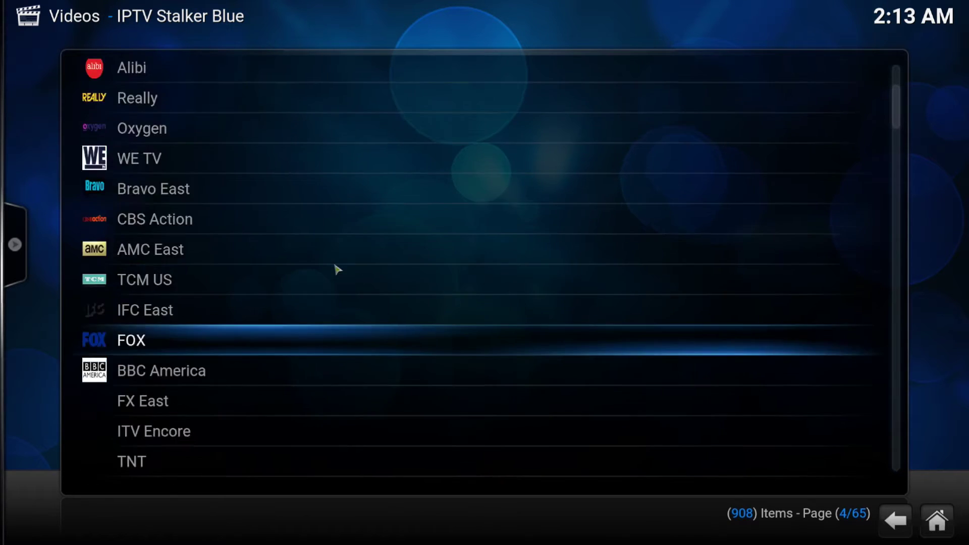
pyautogui.scroll(-18, 341, 269)
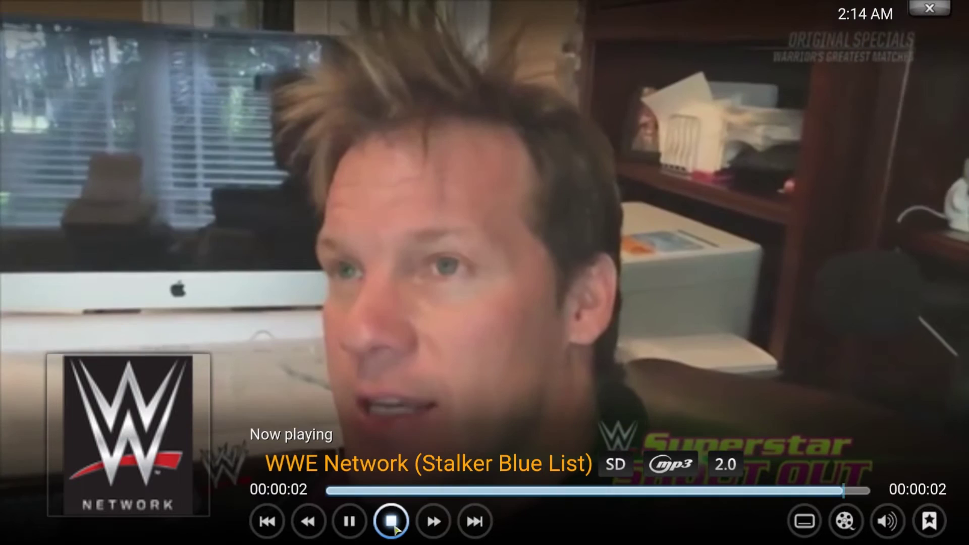
pyautogui.click(395, 529)
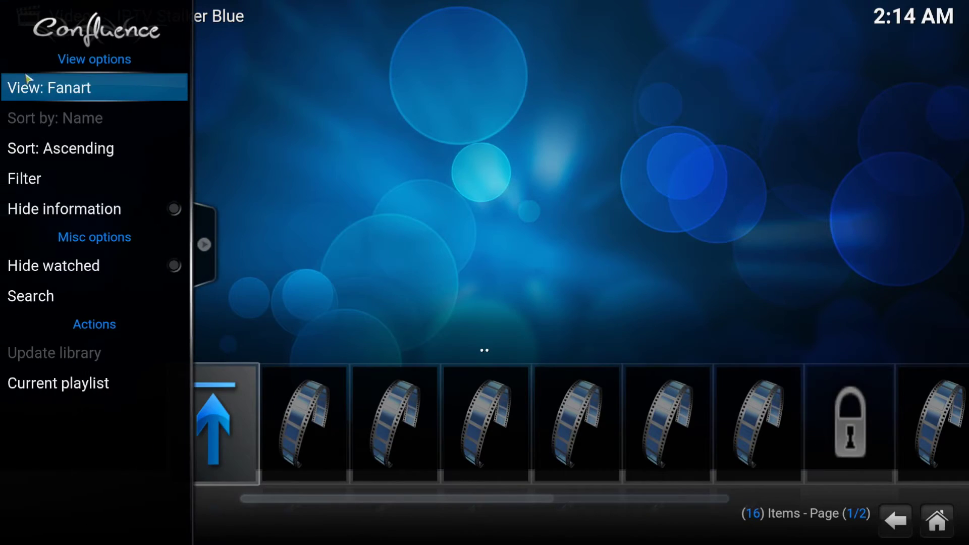
pyautogui.click(30, 90)
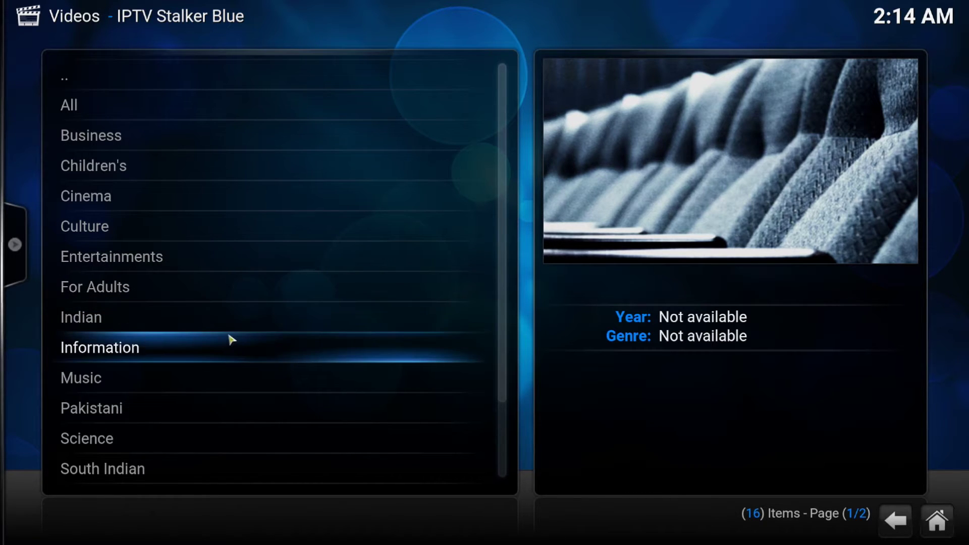
# Open the Sports category and test-play SKY Sports 1
pyautogui.scroll(-2, 232, 339)
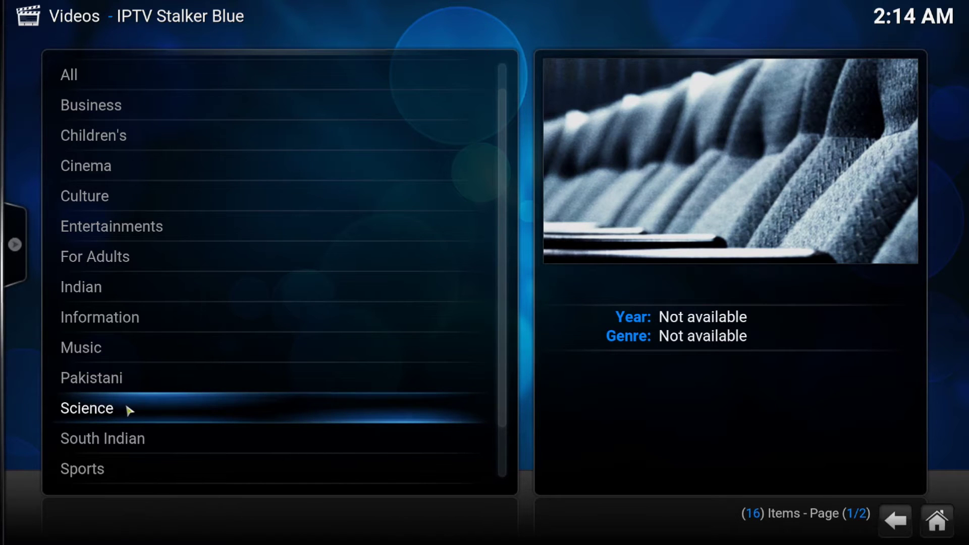
pyautogui.scroll(-2, 168, 442)
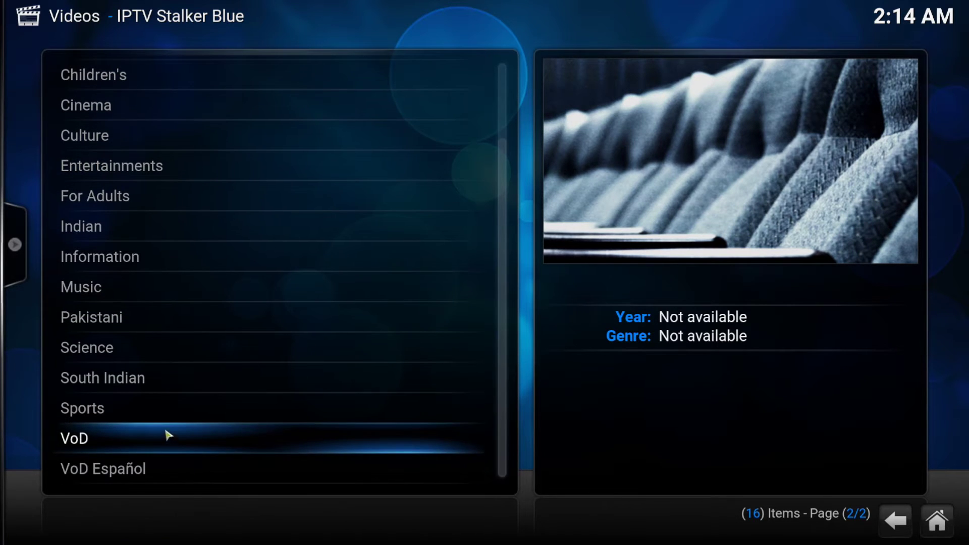
pyautogui.click(166, 410)
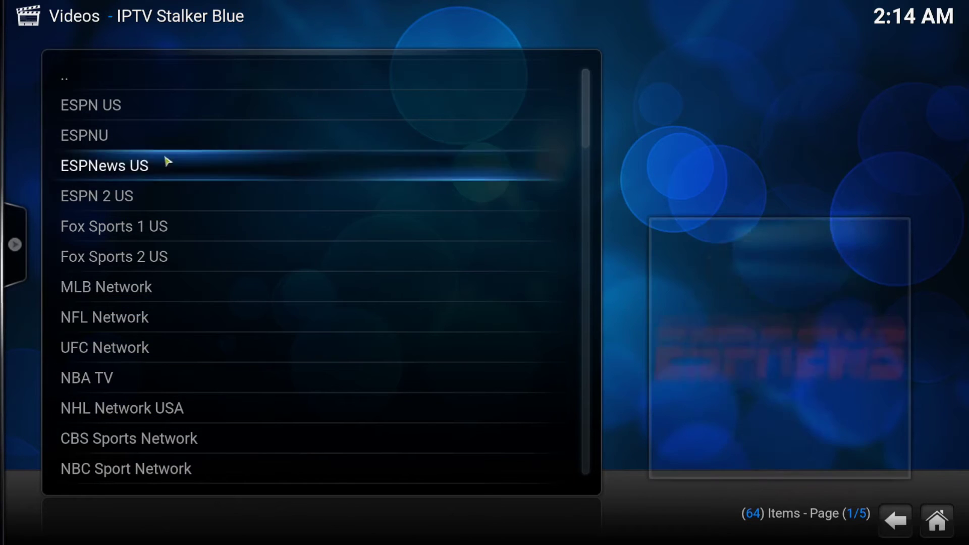
pyautogui.scroll(-10, 213, 245)
pyautogui.scroll(-14, 213, 244)
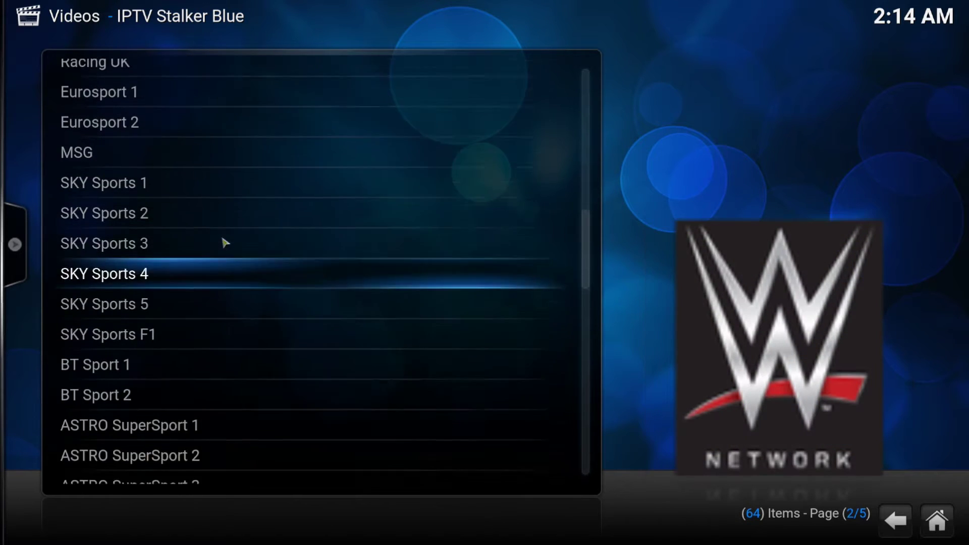
pyautogui.click(138, 116)
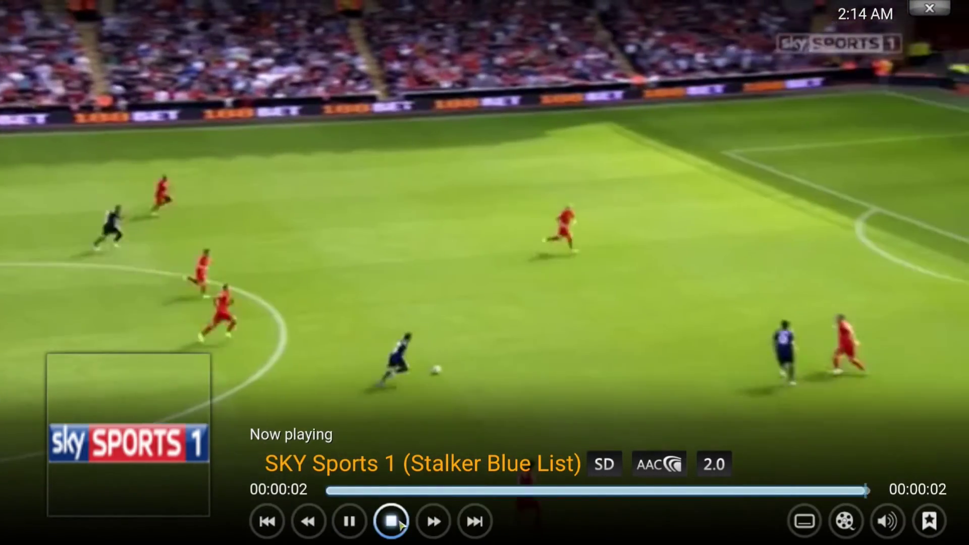
pyautogui.click(392, 521)
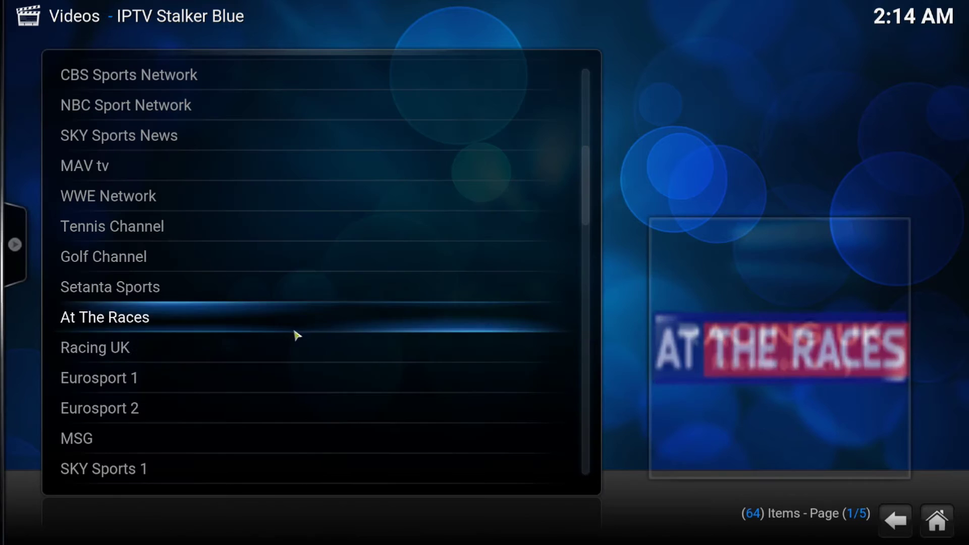
# Scroll through the 64 sports channels, from ESPN US to Deportes 13
pyautogui.scroll(6, 323, 350)
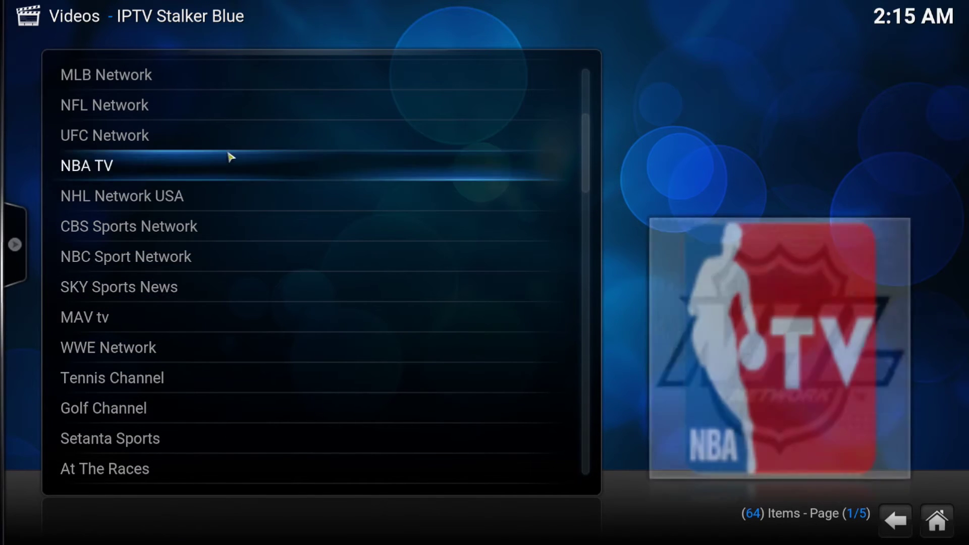
pyautogui.scroll(-7, 227, 313)
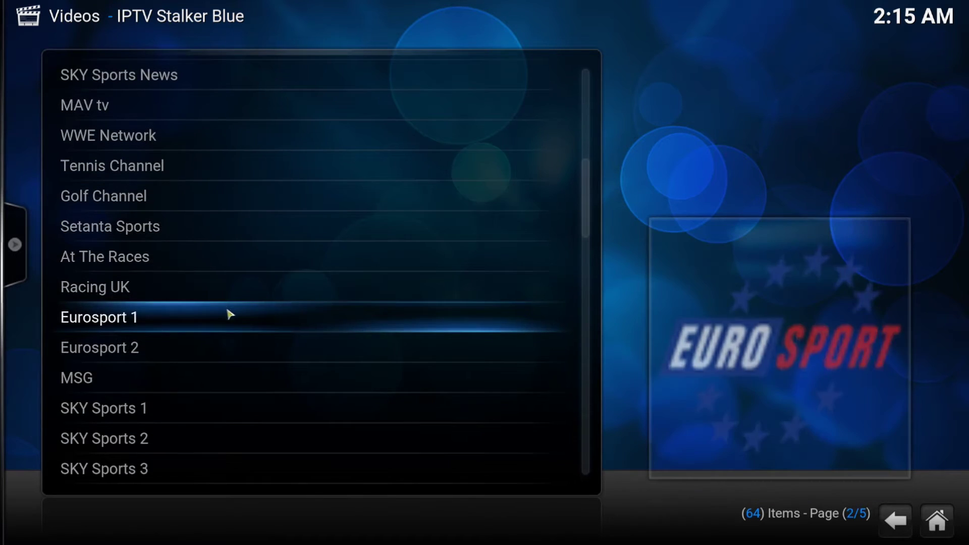
pyautogui.scroll(3, 227, 313)
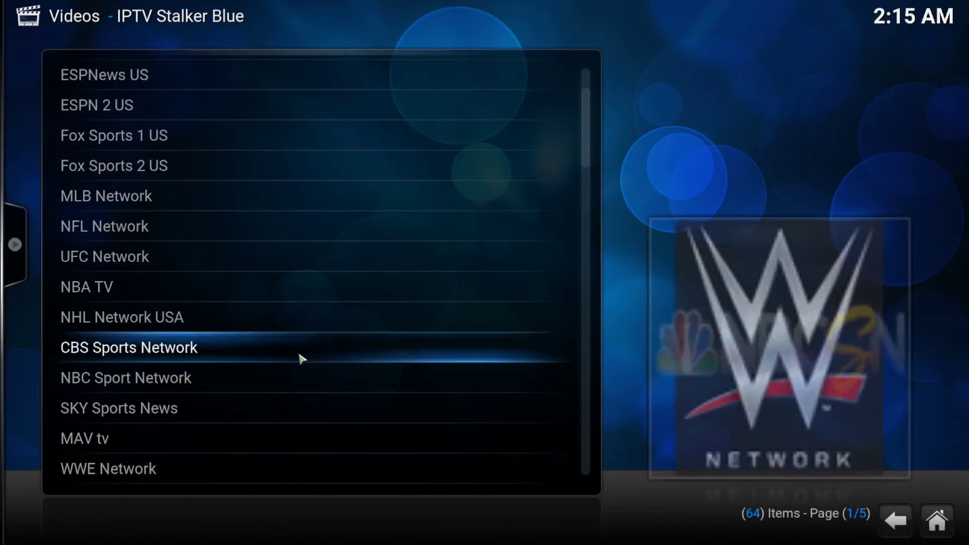
pyautogui.scroll(-10, 301, 358)
pyautogui.scroll(-20, 300, 357)
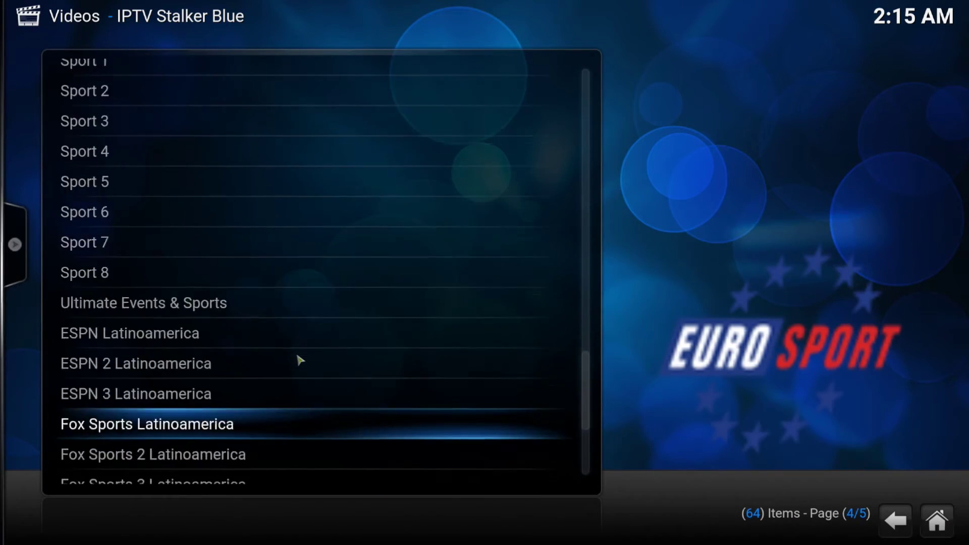
pyautogui.scroll(-1, 277, 325)
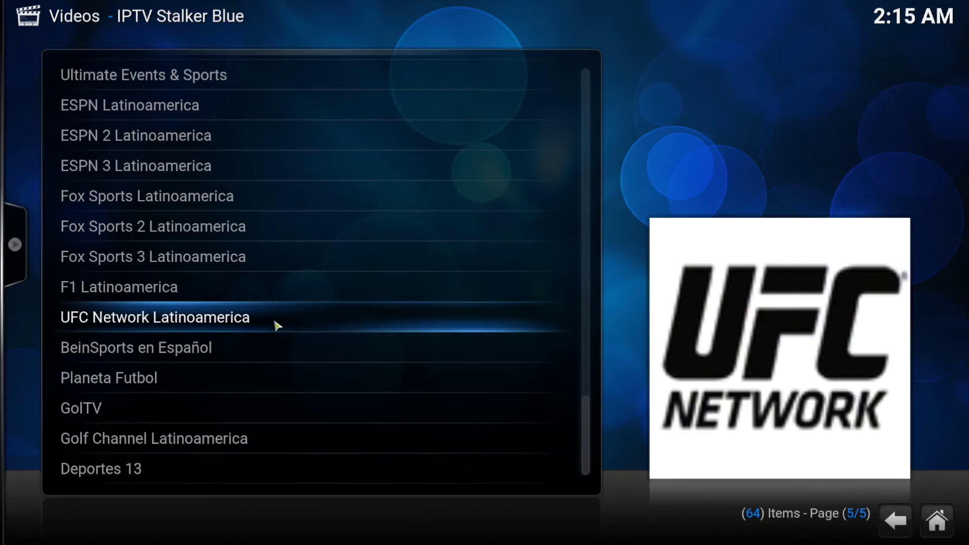
pyautogui.scroll(20, 277, 303)
pyautogui.scroll(5, 237, 156)
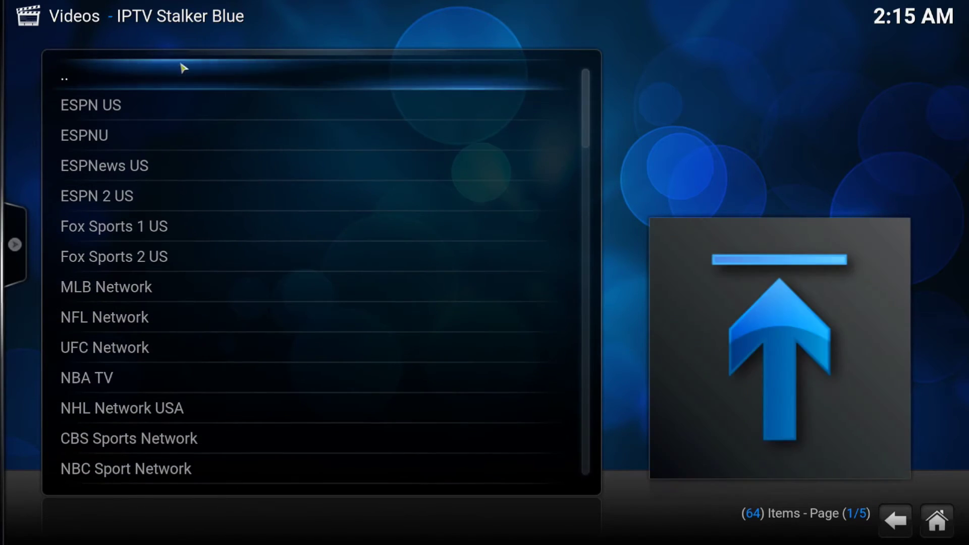
# Open the Music category and test-play the Music Videos 29 stream
pyautogui.click(184, 71)
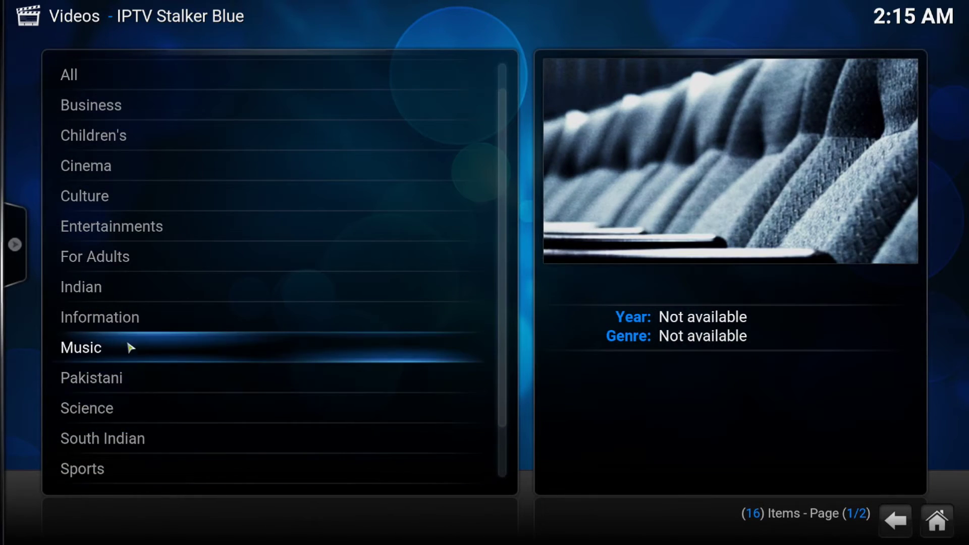
pyautogui.click(121, 349)
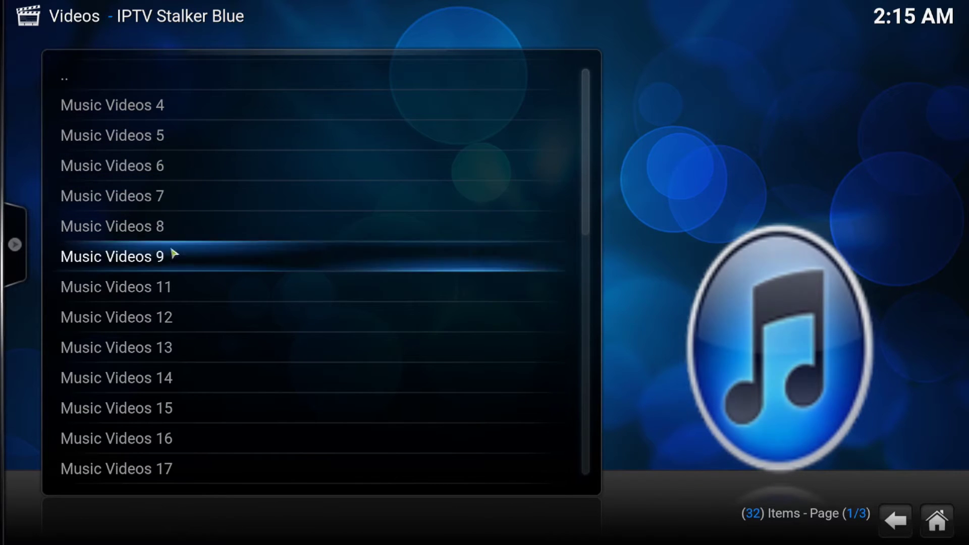
pyautogui.scroll(-10, 192, 292)
pyautogui.scroll(-9, 192, 292)
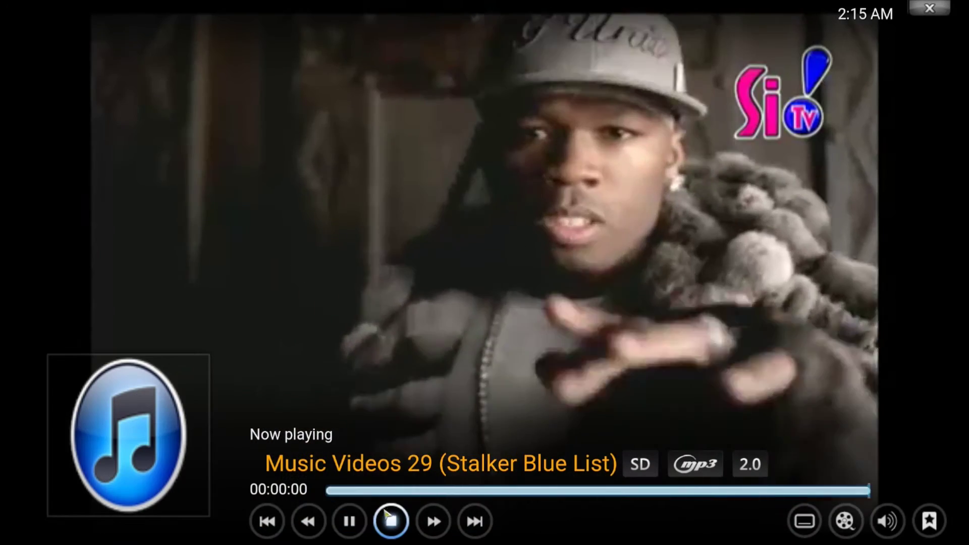
pyautogui.click(388, 520)
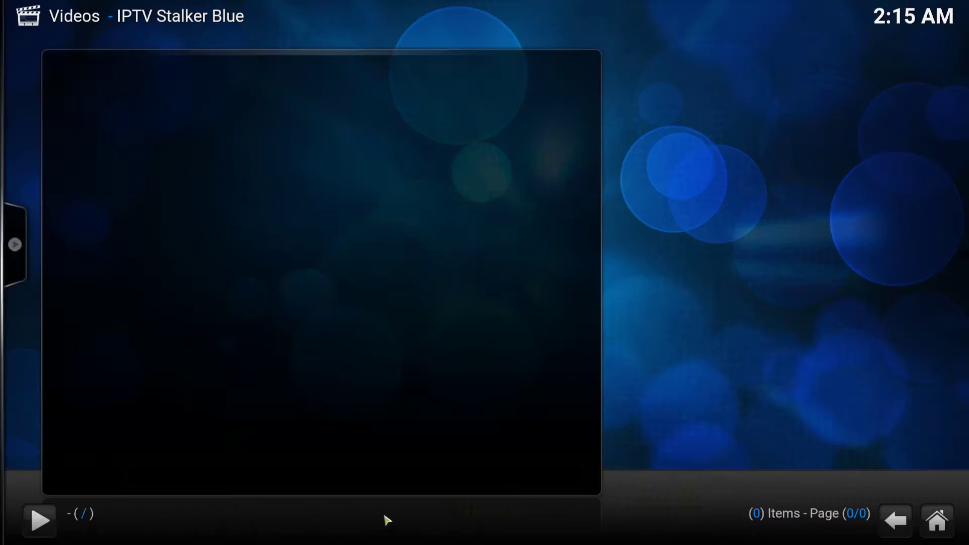
# Back out to IPTV Stalker Blue's top-level Stalker Blue List
pyautogui.scroll(12, 303, 199)
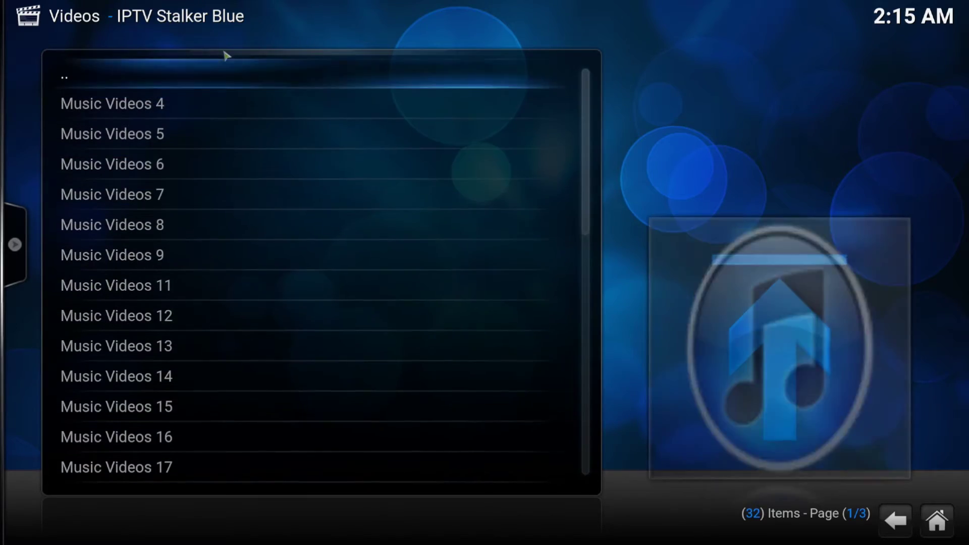
pyautogui.click(216, 75)
pyautogui.click(228, 77)
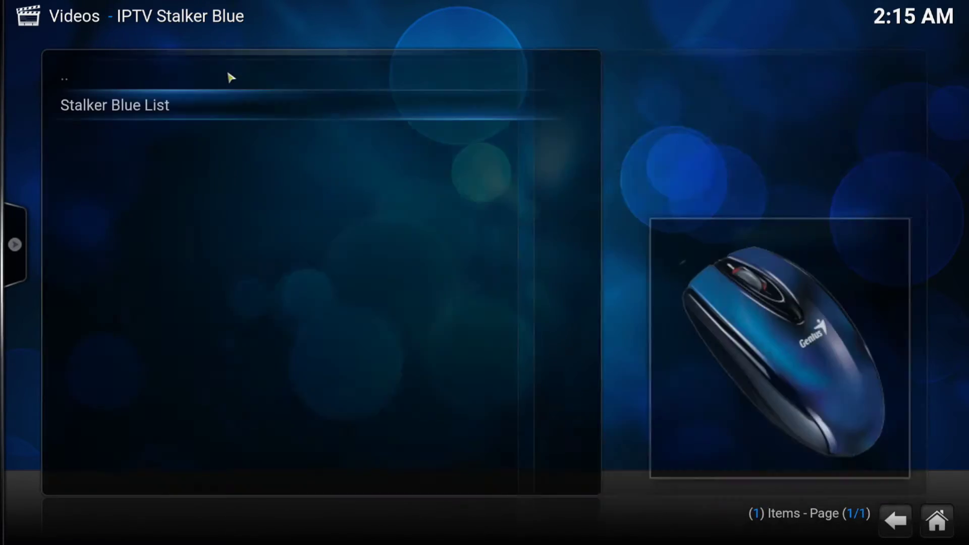
# Open IPTV Stalker PLUS's Stalker Merlin source and its All channels category
pyautogui.click(230, 76)
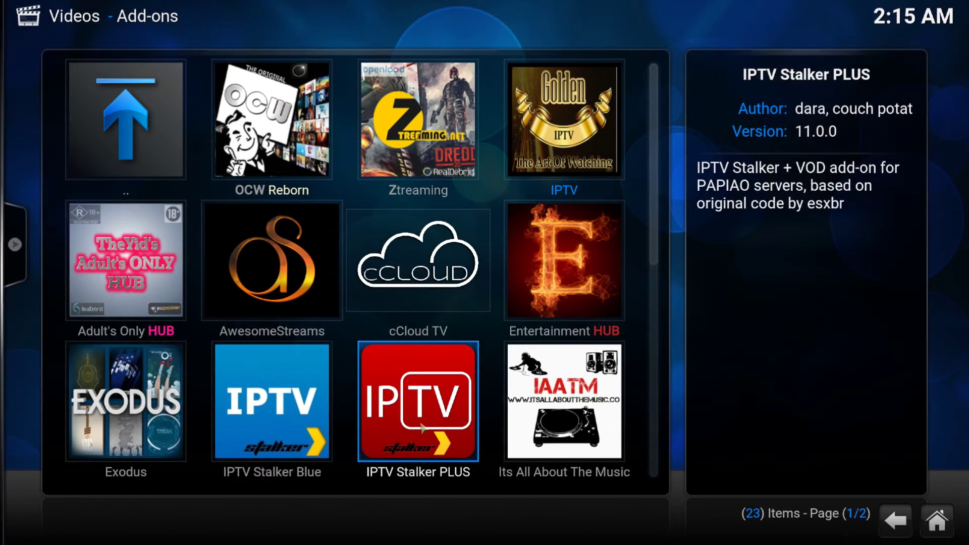
pyautogui.click(423, 428)
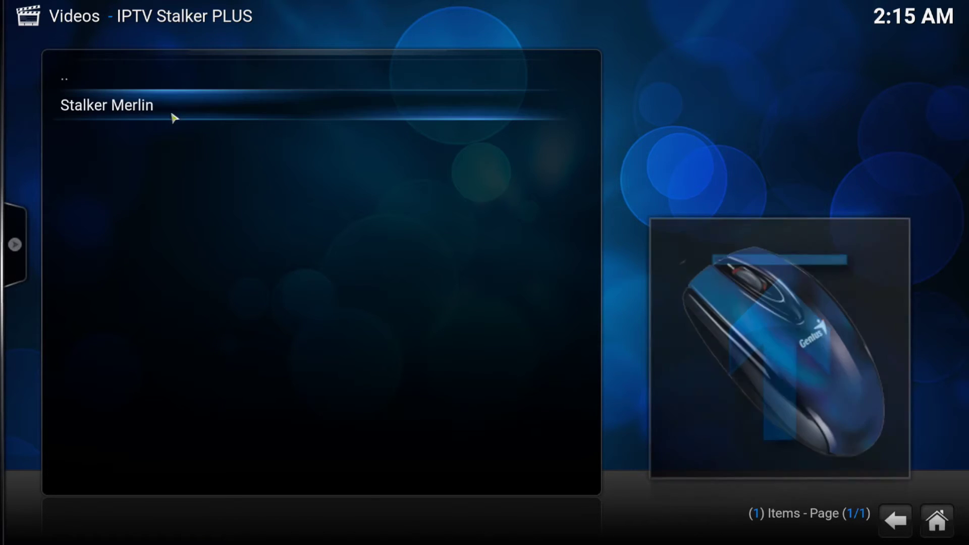
pyautogui.click(174, 116)
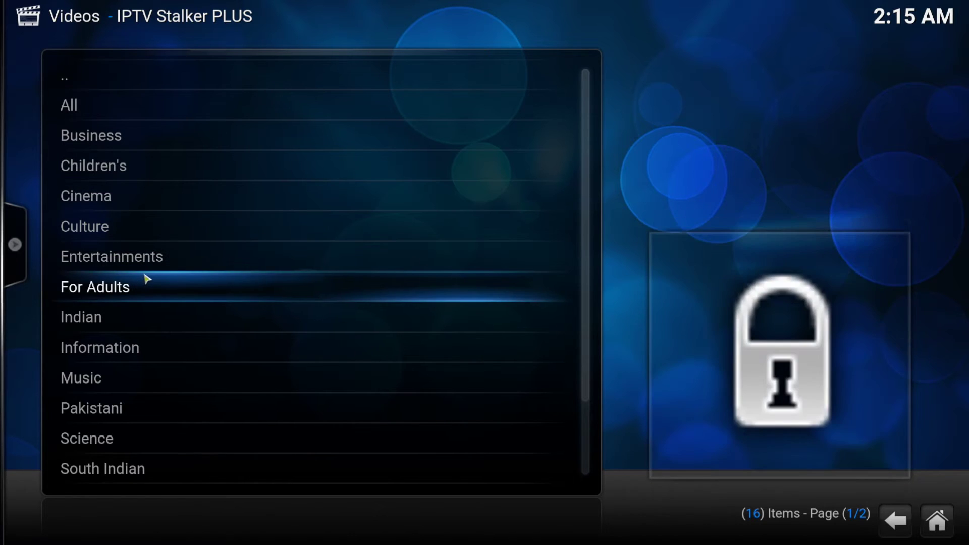
pyautogui.scroll(-4, 190, 280)
pyautogui.scroll(-2, 190, 278)
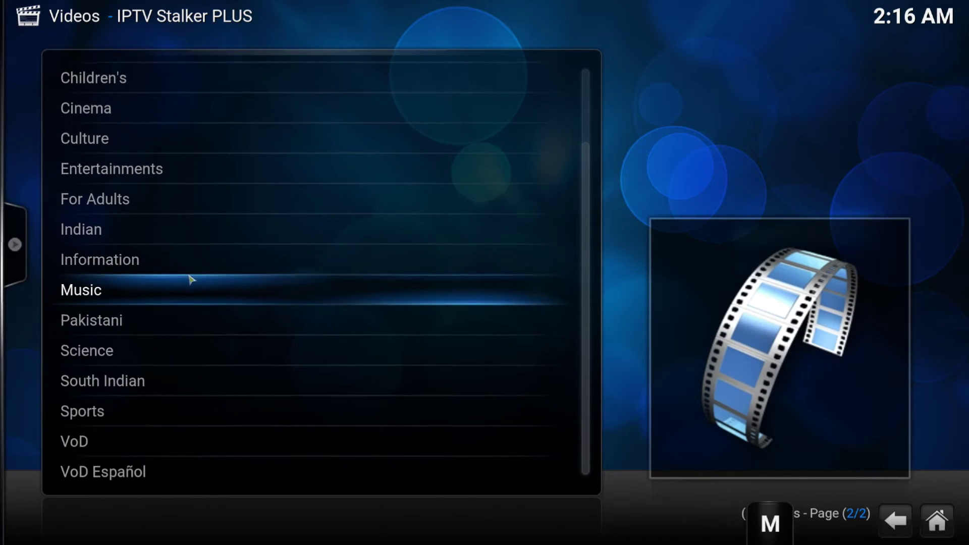
pyautogui.scroll(4, 195, 269)
pyautogui.scroll(7, 183, 231)
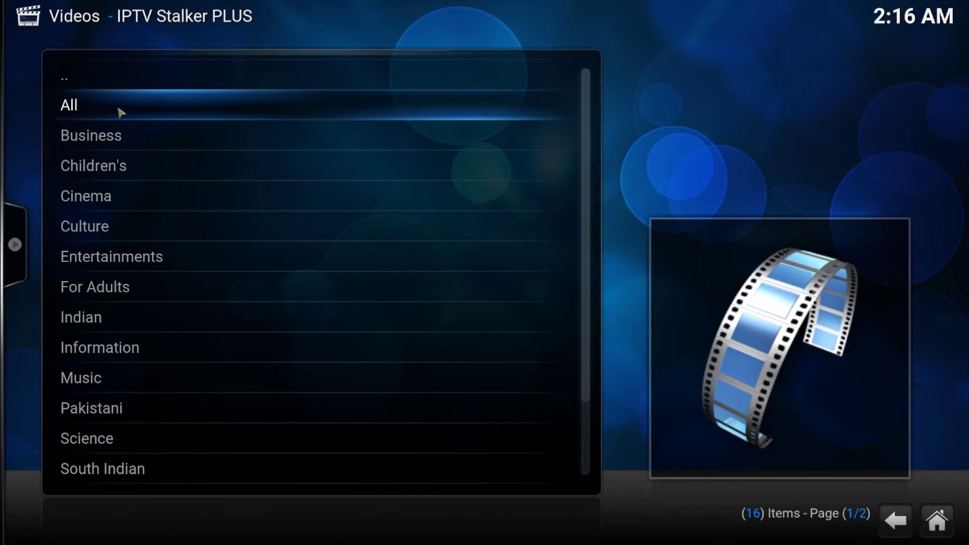
pyautogui.click(121, 112)
# Test-play and stop the ITV and Channel 4 streams
pyautogui.click(115, 117)
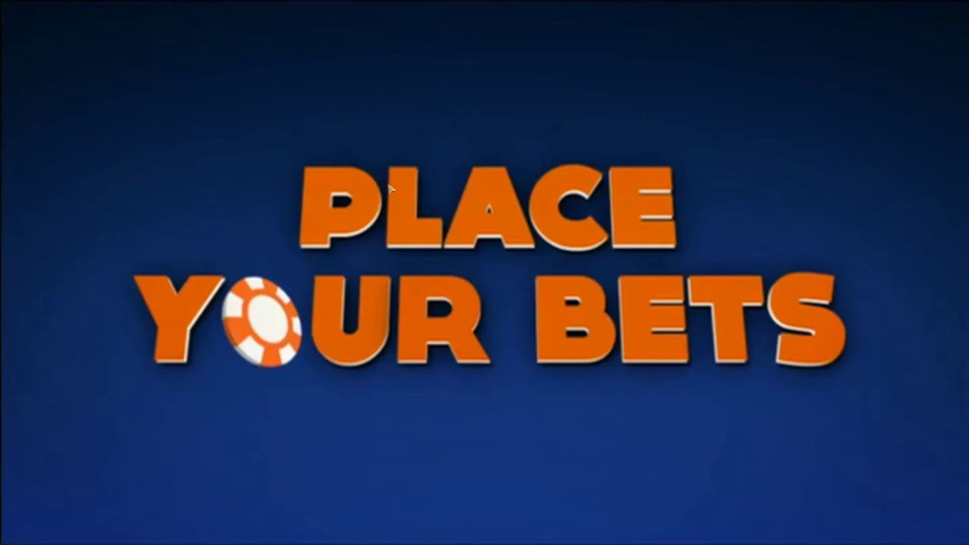
pyautogui.moveTo(404, 442)
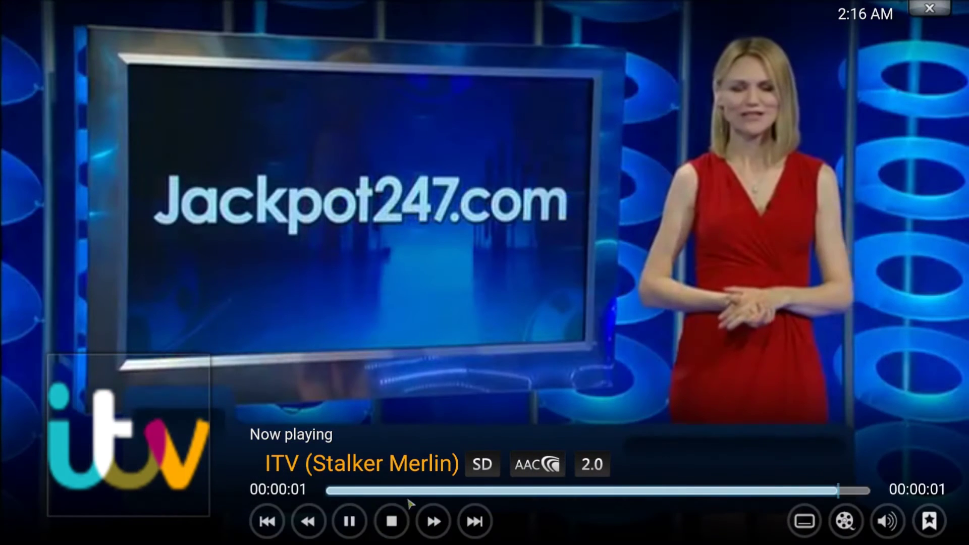
pyautogui.click(390, 516)
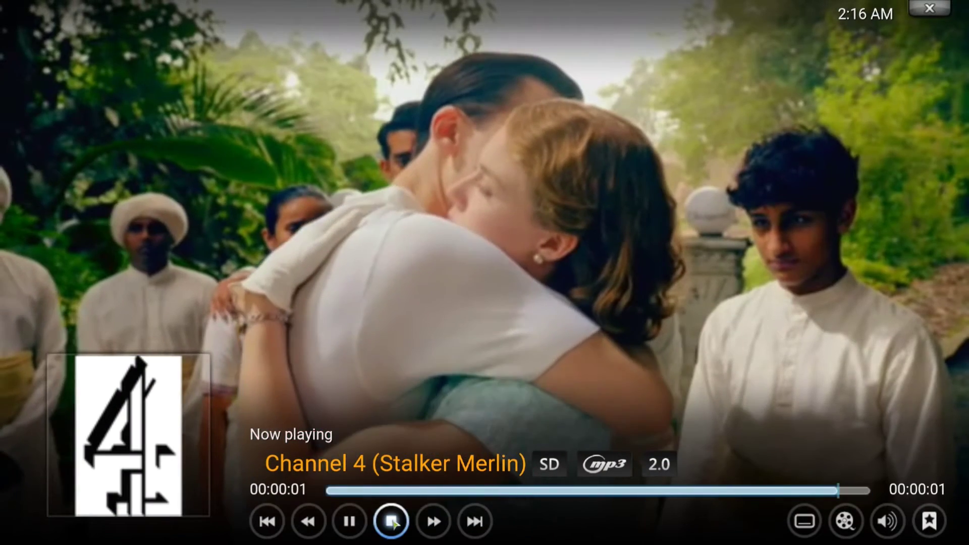
pyautogui.click(392, 521)
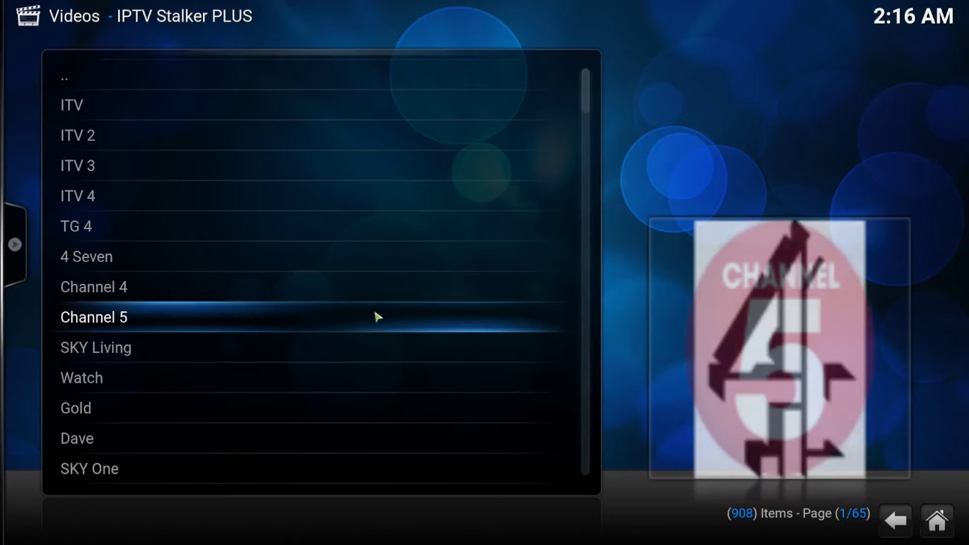
# Test-play History, then return to the video add-ons collection
pyautogui.scroll(-15, 378, 317)
pyautogui.scroll(-8, 380, 317)
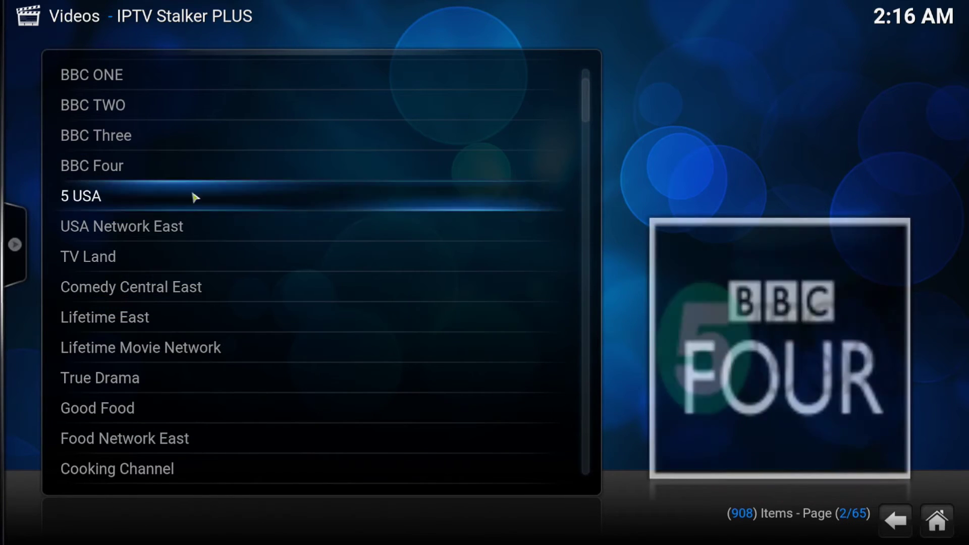
pyautogui.scroll(-11, 260, 299)
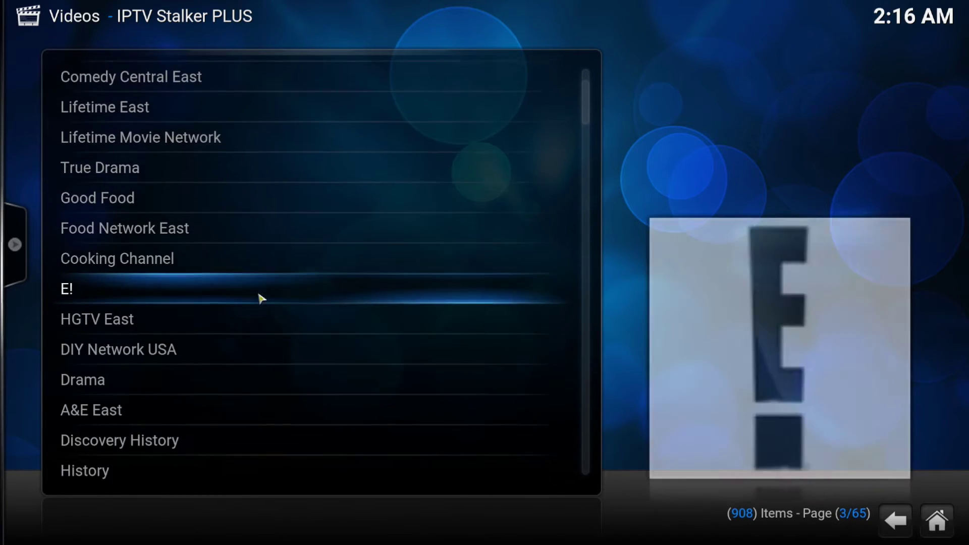
pyautogui.scroll(-4, 262, 297)
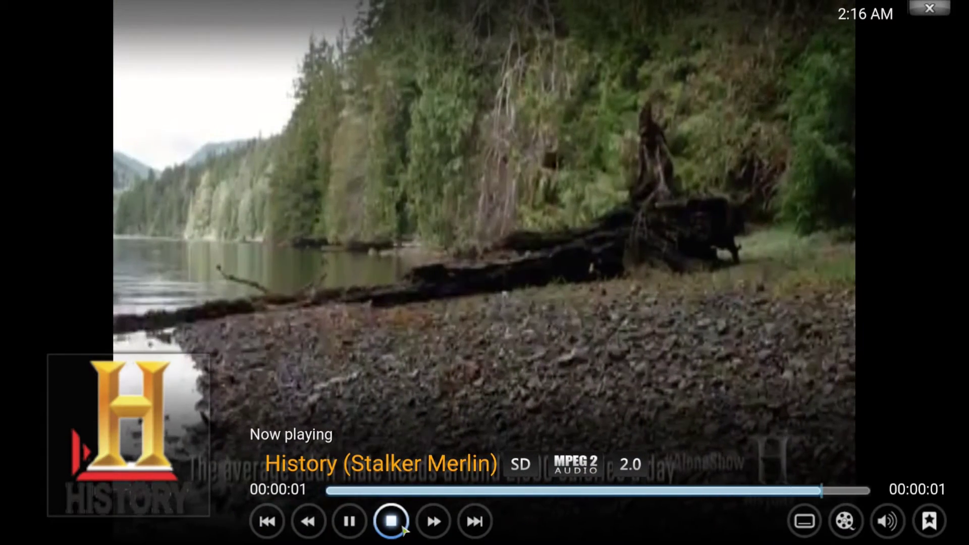
pyautogui.click(403, 528)
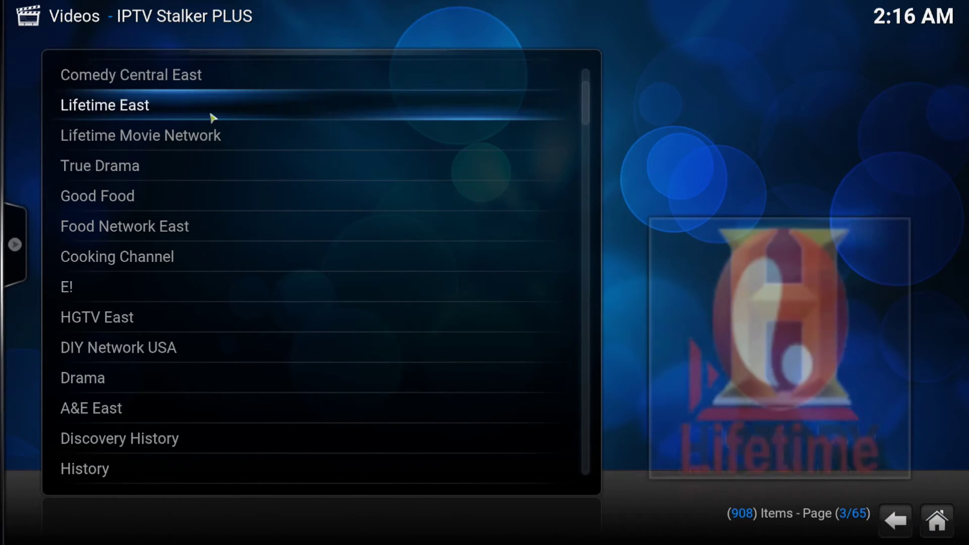
pyautogui.scroll(20, 197, 90)
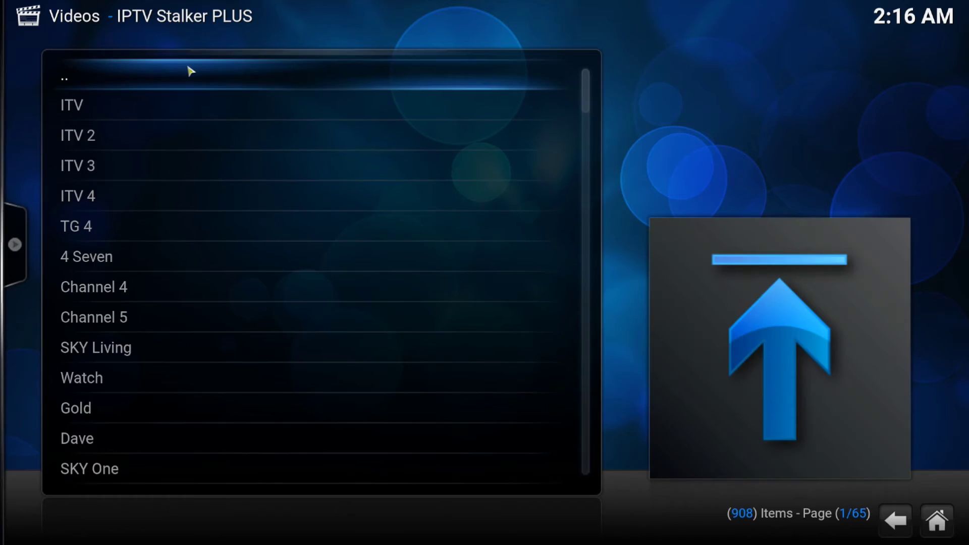
pyautogui.click(225, 78)
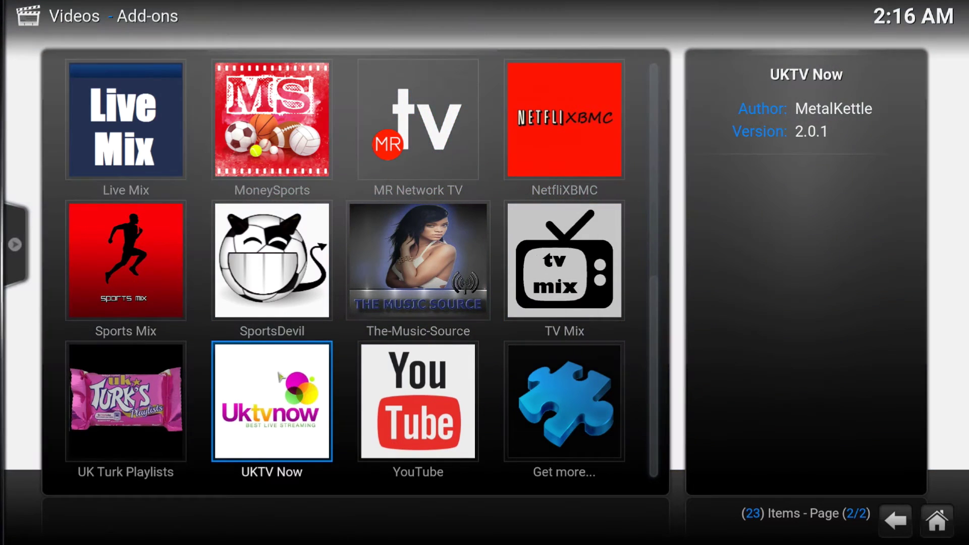
# Open UKTV Now's All Channels list and pick Stream 1 for Ch 1
pyautogui.click(279, 376)
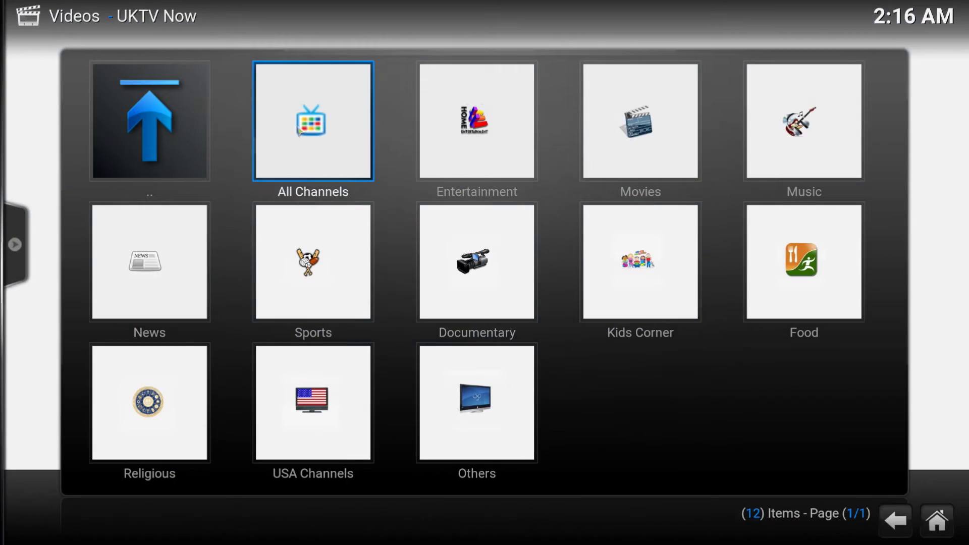
pyautogui.click(301, 132)
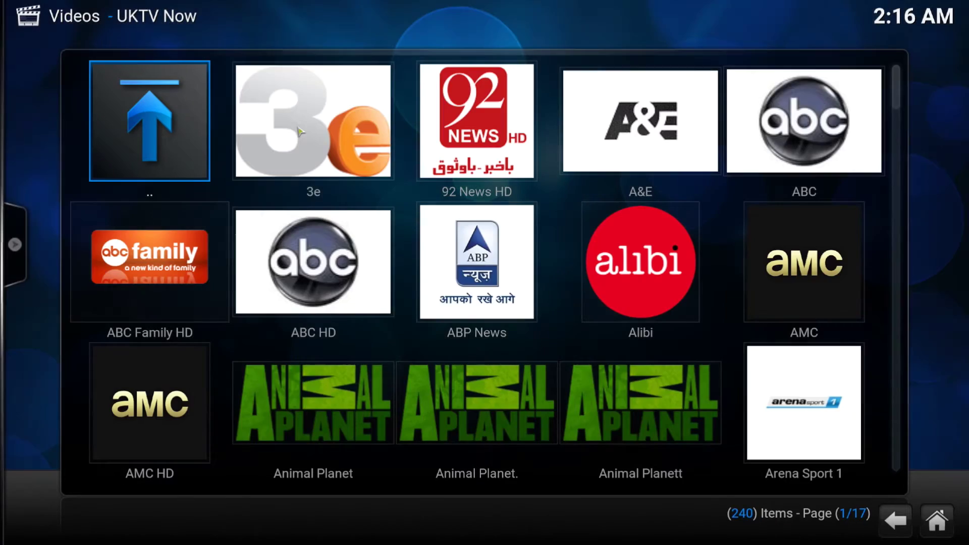
pyautogui.scroll(-9, 457, 271)
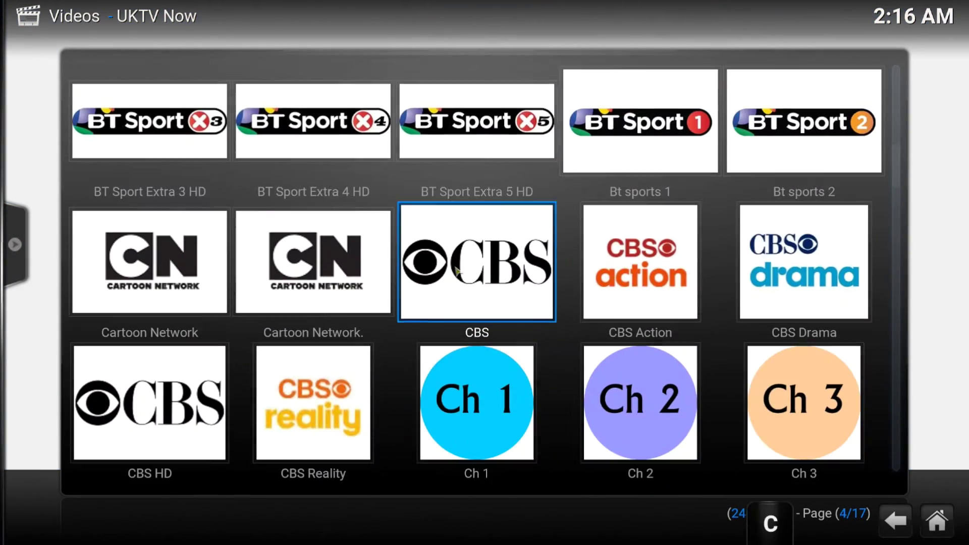
pyautogui.scroll(-9, 457, 262)
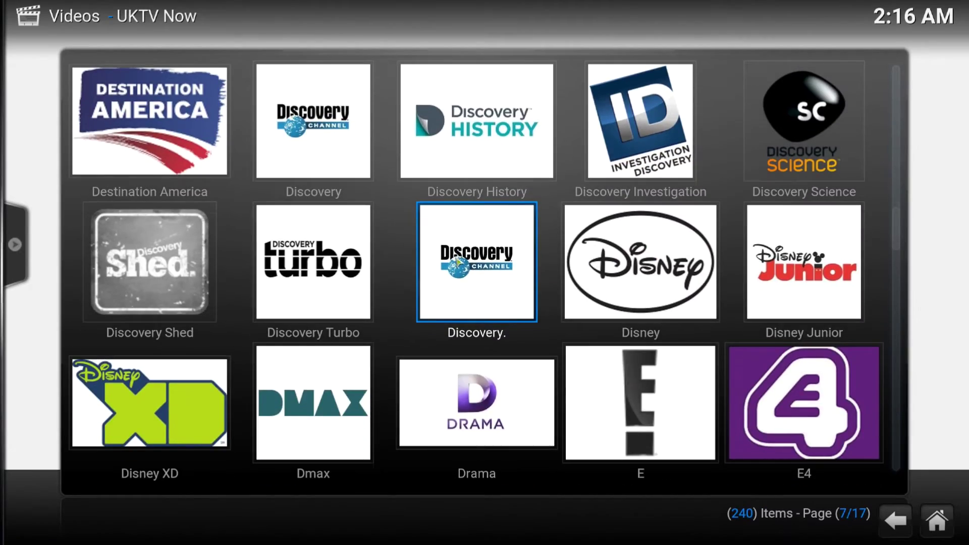
pyautogui.scroll(9, 457, 263)
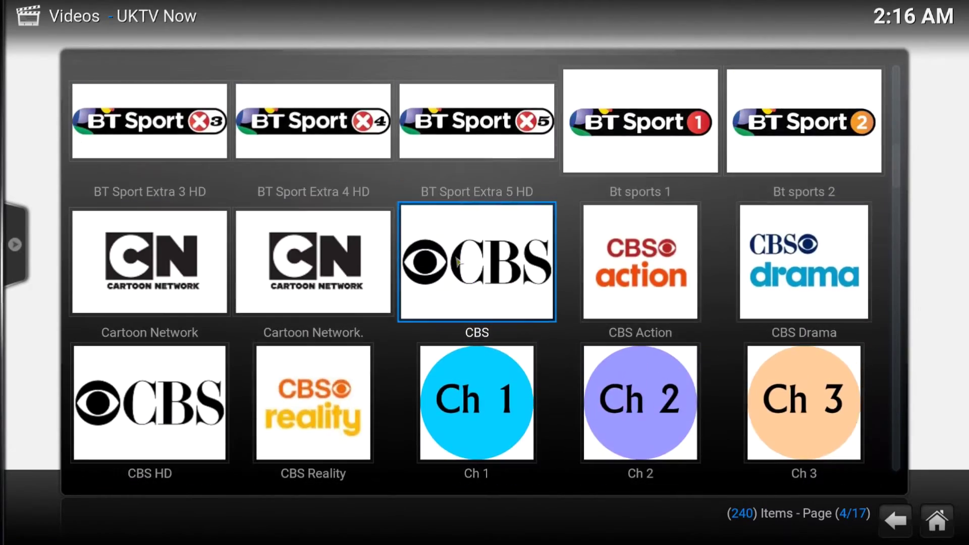
pyautogui.click(502, 402)
pyautogui.click(376, 218)
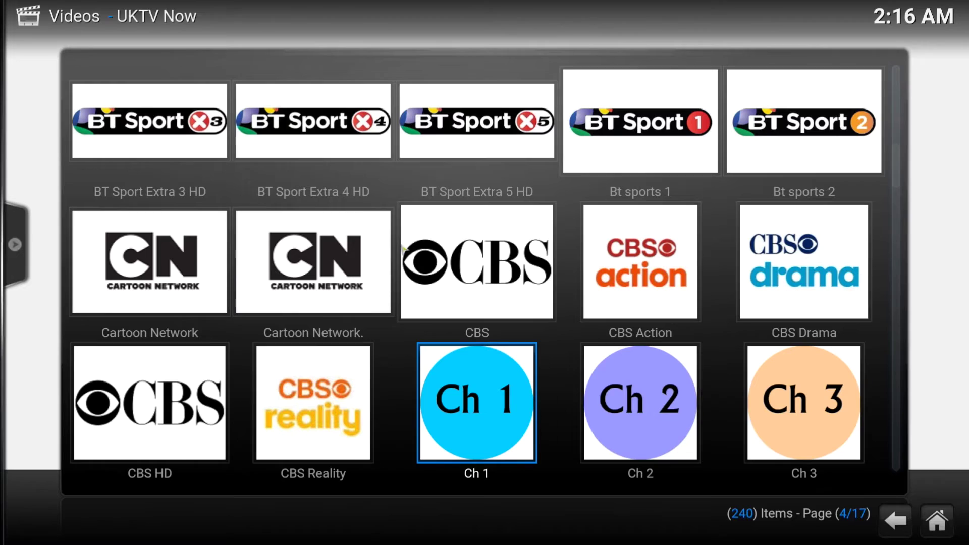
# Check Drama's stream choices, test-play Fox Sports 1, and scroll to the list's end
pyautogui.scroll(-9, 477, 279)
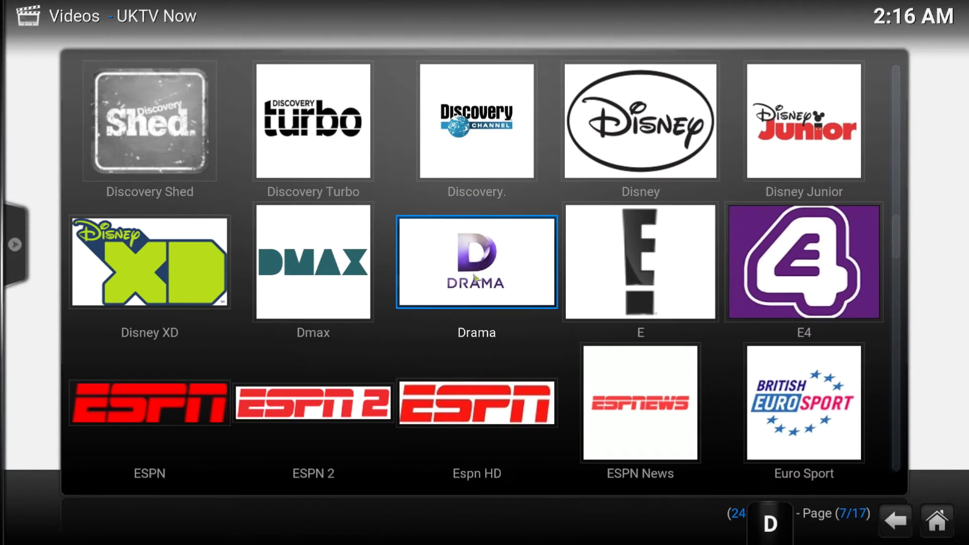
pyautogui.click(495, 273)
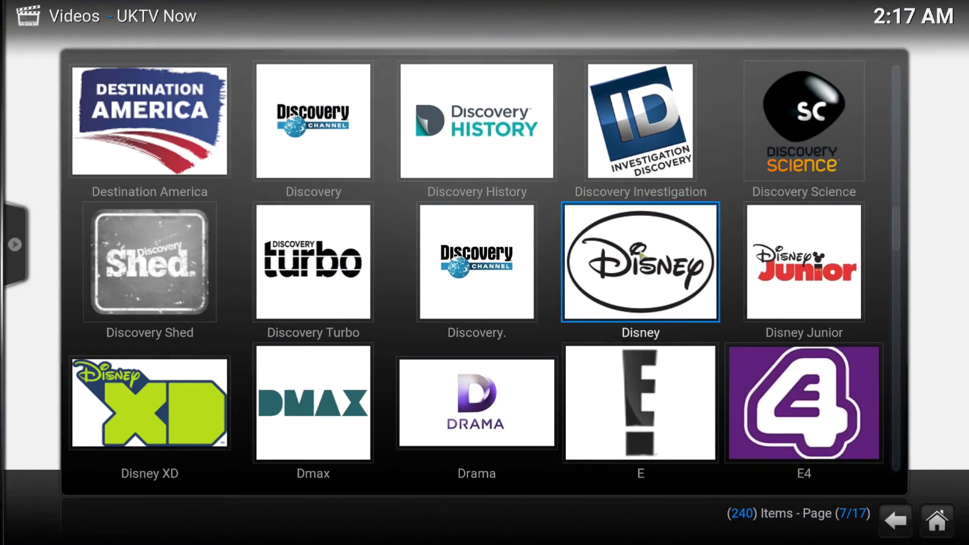
pyautogui.scroll(-5, 597, 273)
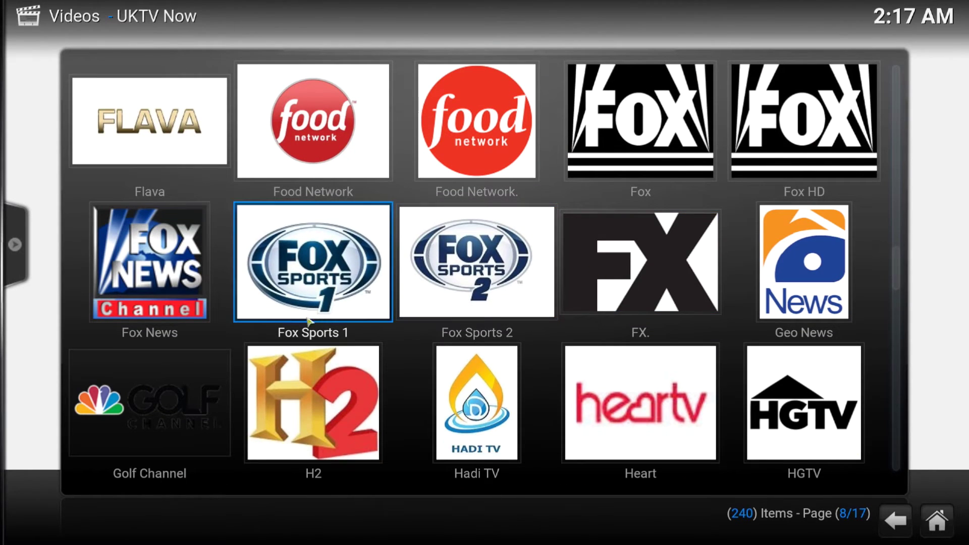
pyautogui.click(323, 299)
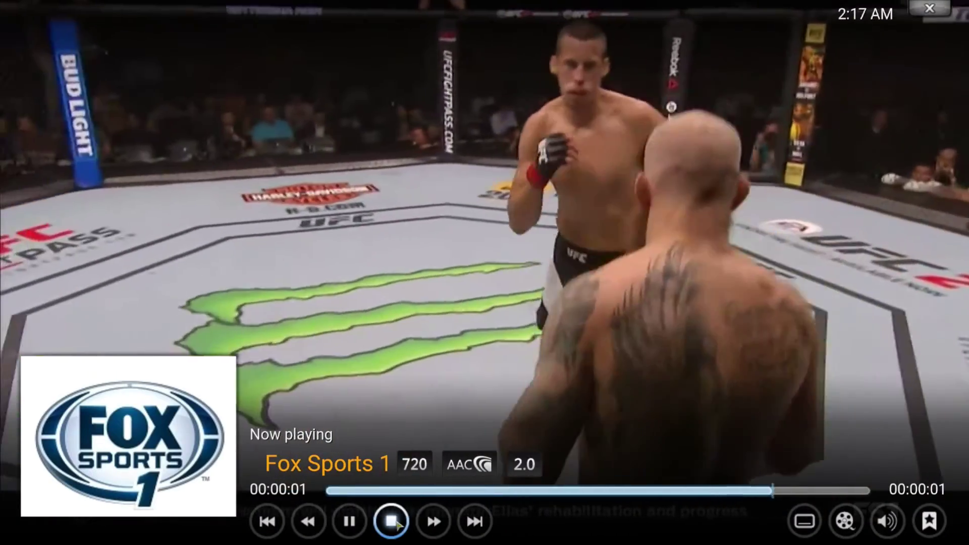
pyautogui.scroll(-20, 376, 287)
pyautogui.scroll(-8, 376, 287)
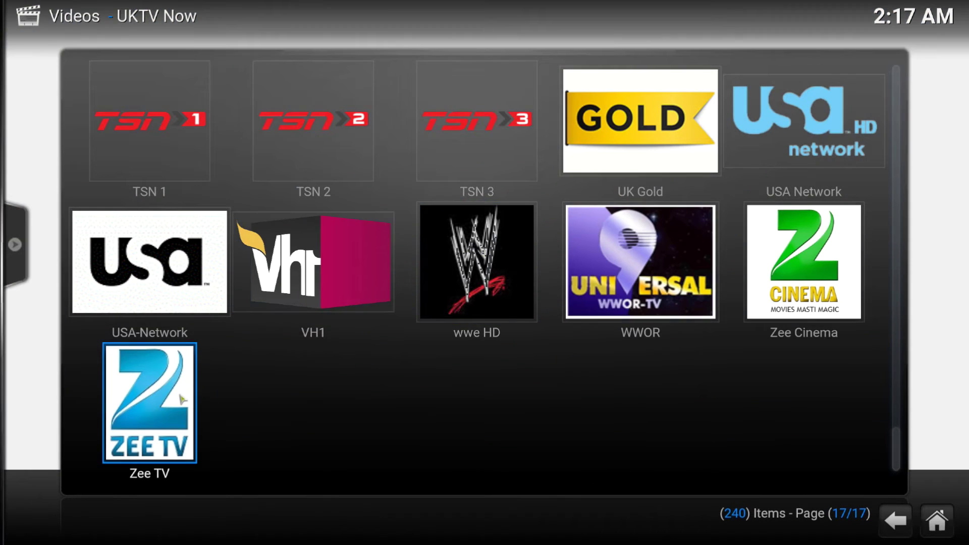
# Play Zee TV's Stream 1, then test-play and stop History HD
pyautogui.click(183, 398)
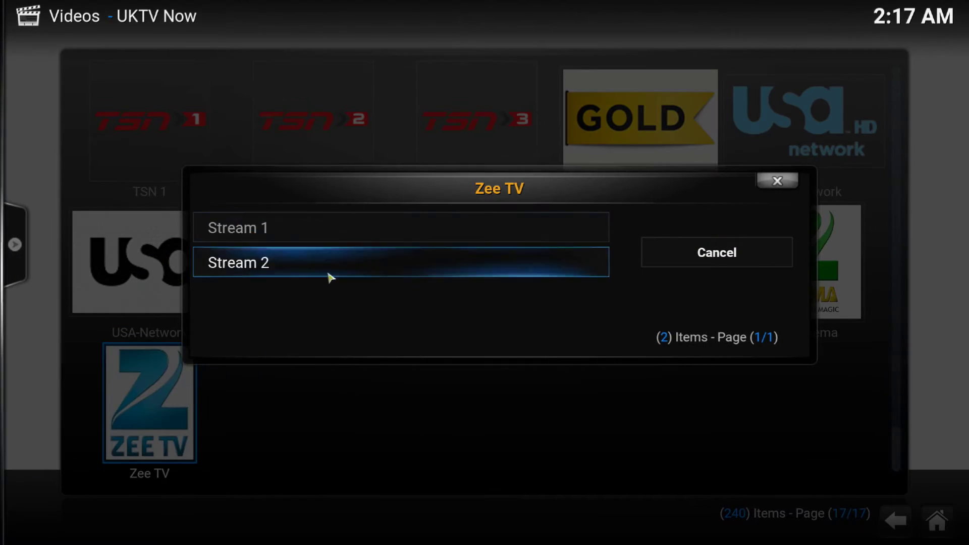
pyautogui.click(351, 222)
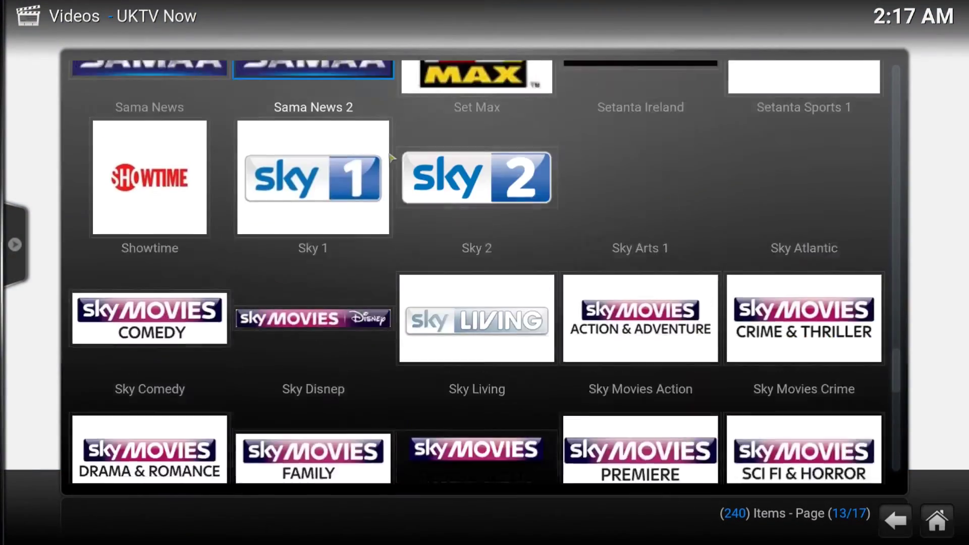
pyautogui.scroll(-12, 390, 156)
pyautogui.scroll(20, 364, 192)
pyautogui.click(335, 230)
pyautogui.click(335, 227)
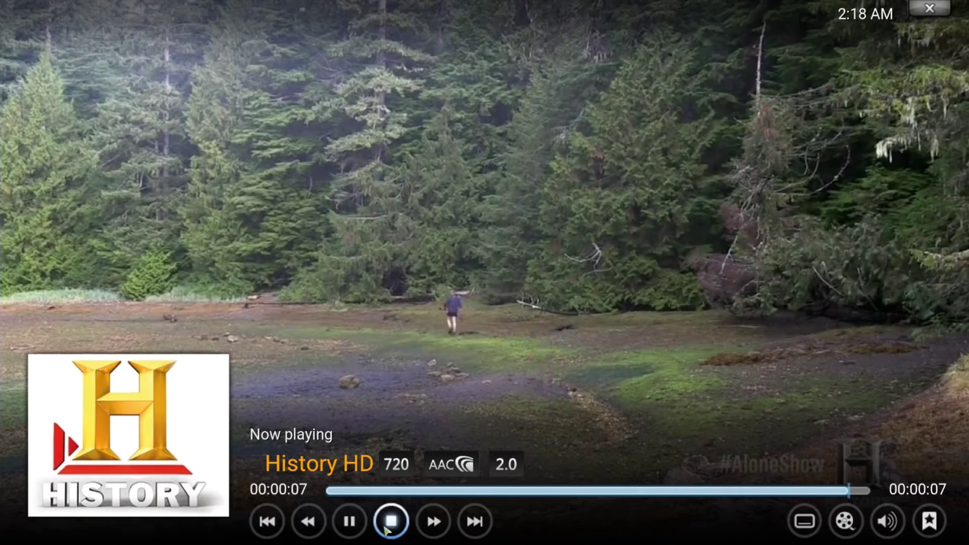
pyautogui.click(386, 523)
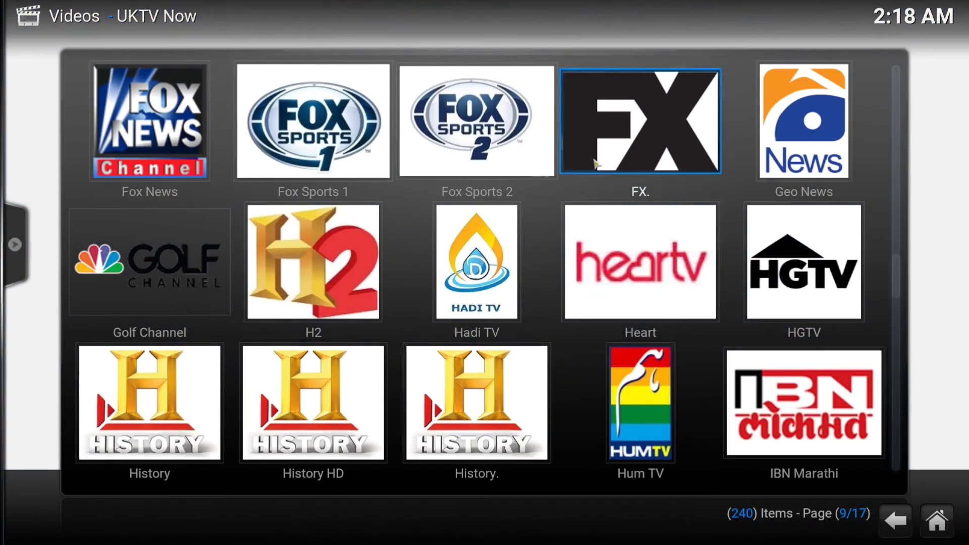
pyautogui.click(940, 524)
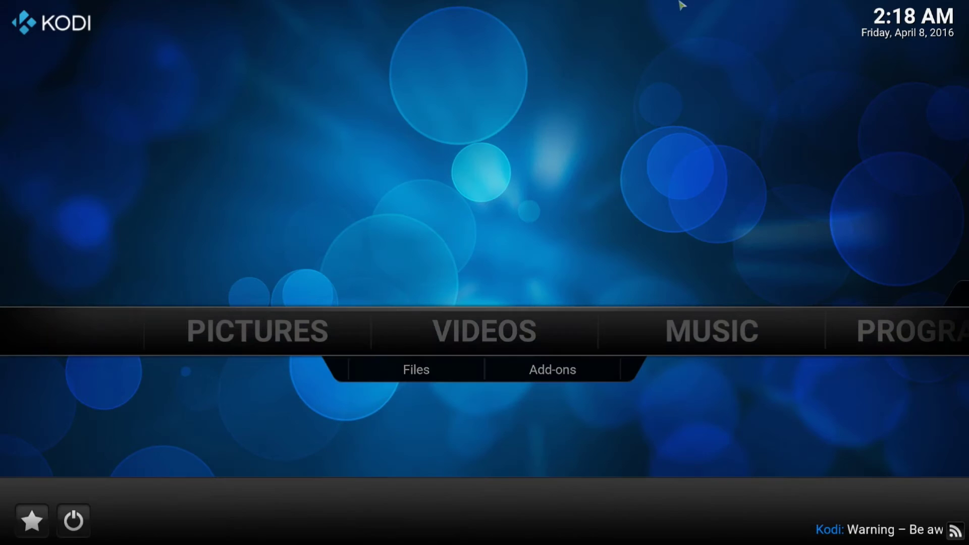
pyautogui.moveTo(802, 348)
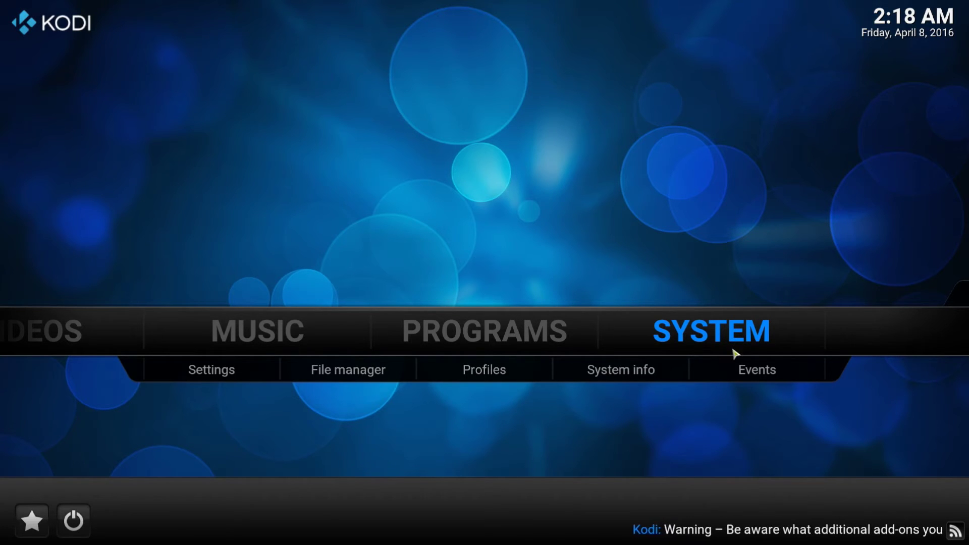
pyautogui.click(391, 381)
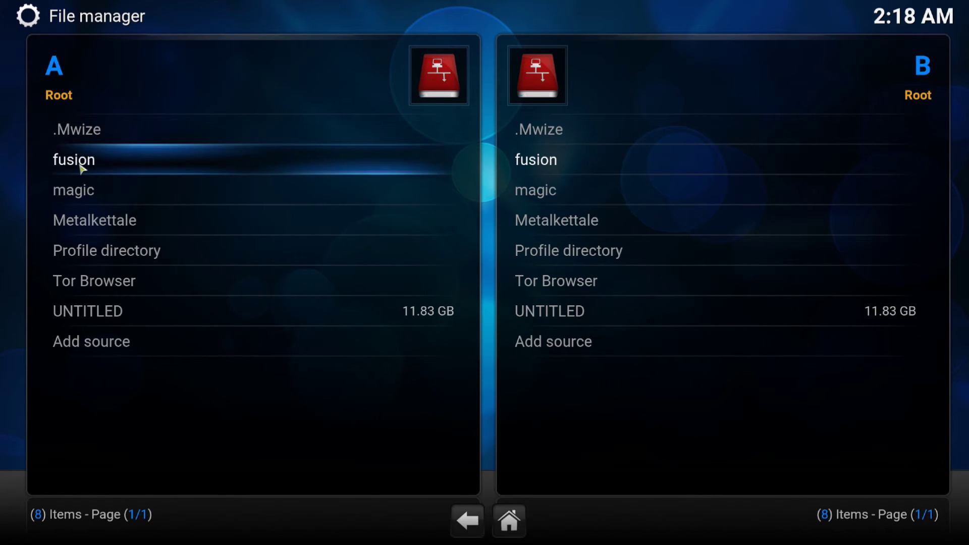
pyautogui.rightClick(103, 134)
pyautogui.click(239, 263)
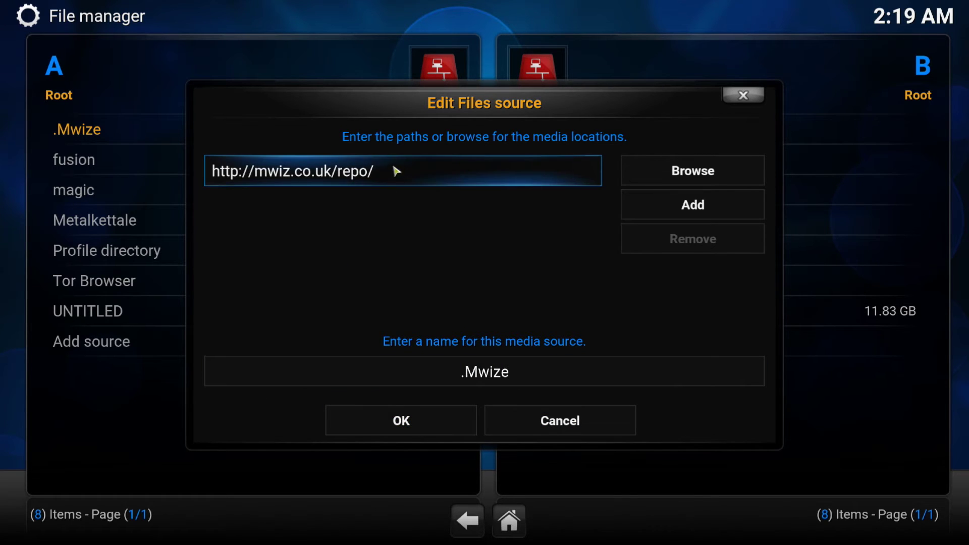
pyautogui.click(573, 426)
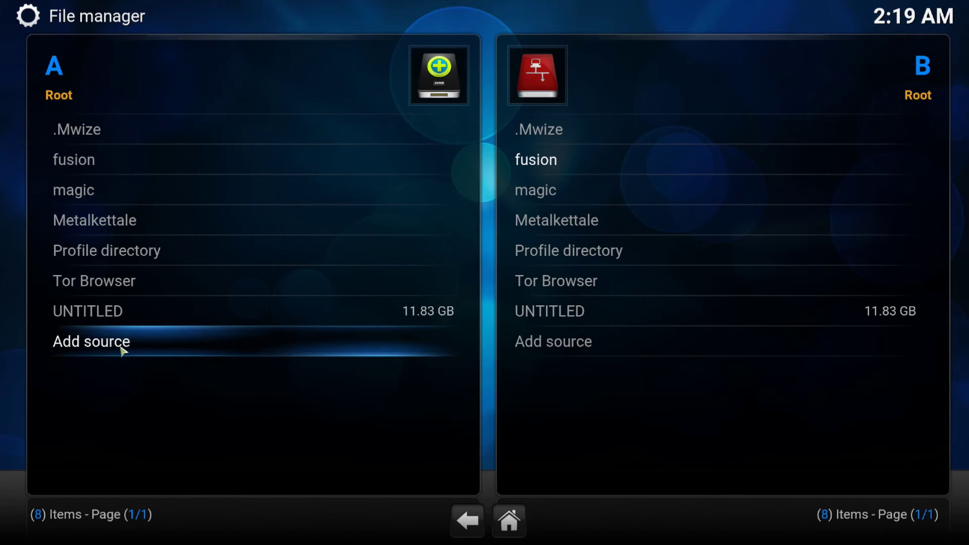
pyautogui.click(122, 348)
pyautogui.click(122, 349)
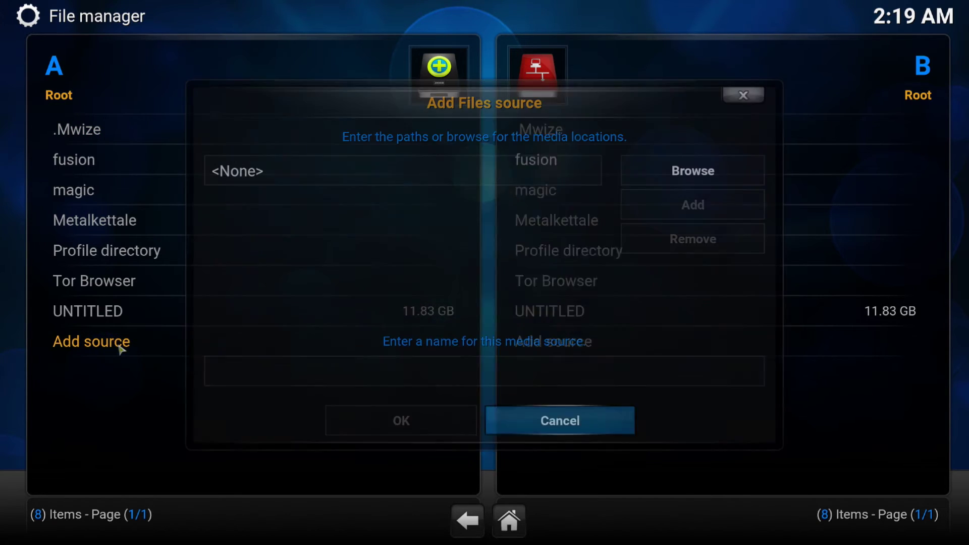
pyautogui.click(357, 177)
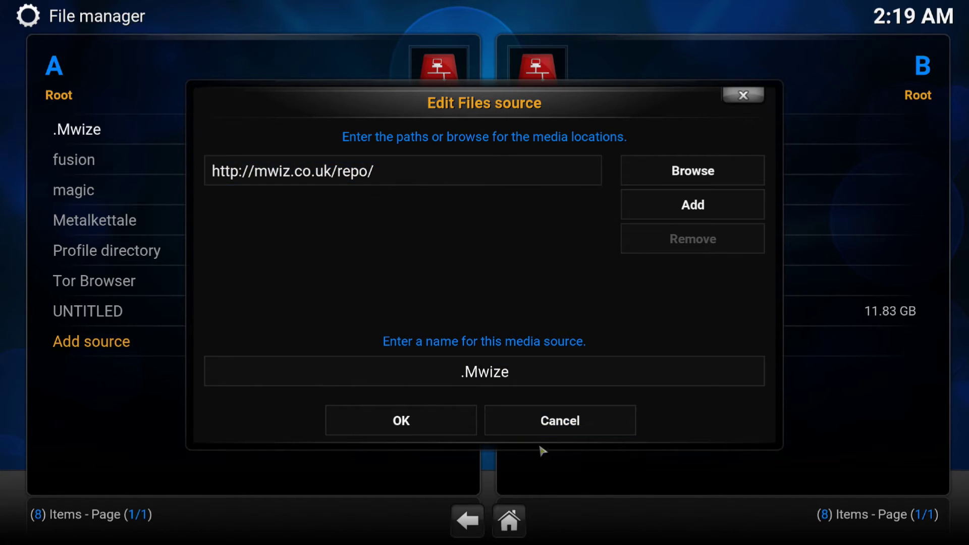
pyautogui.click(551, 425)
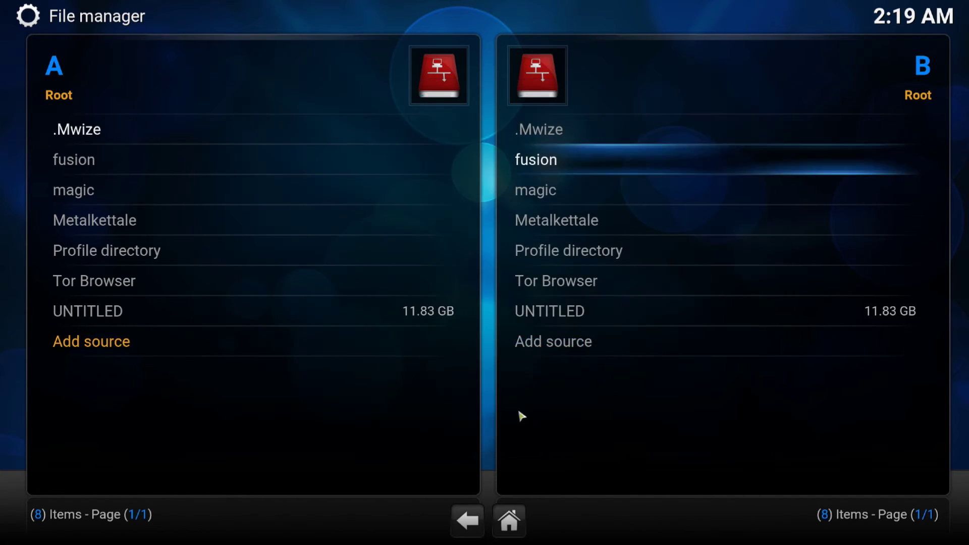
pyautogui.click(245, 349)
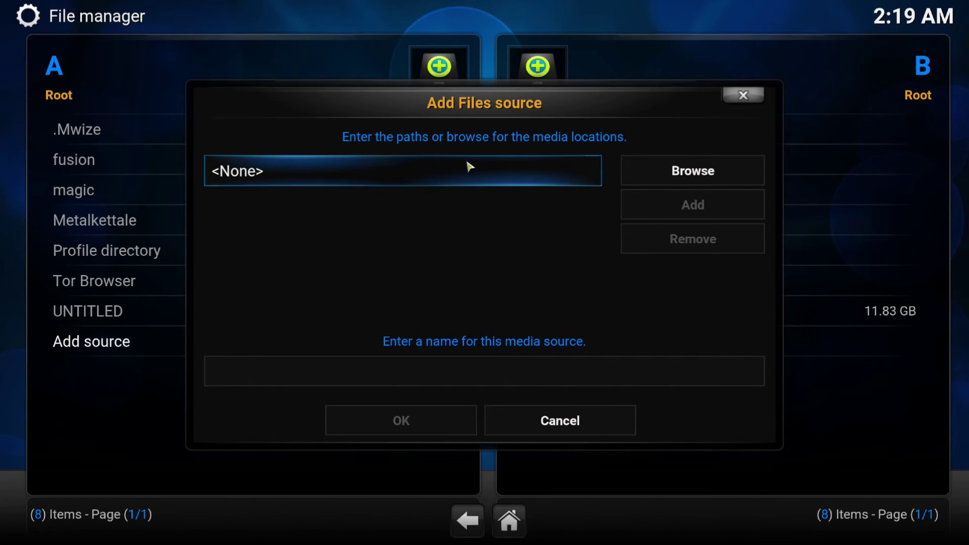
pyautogui.click(453, 165)
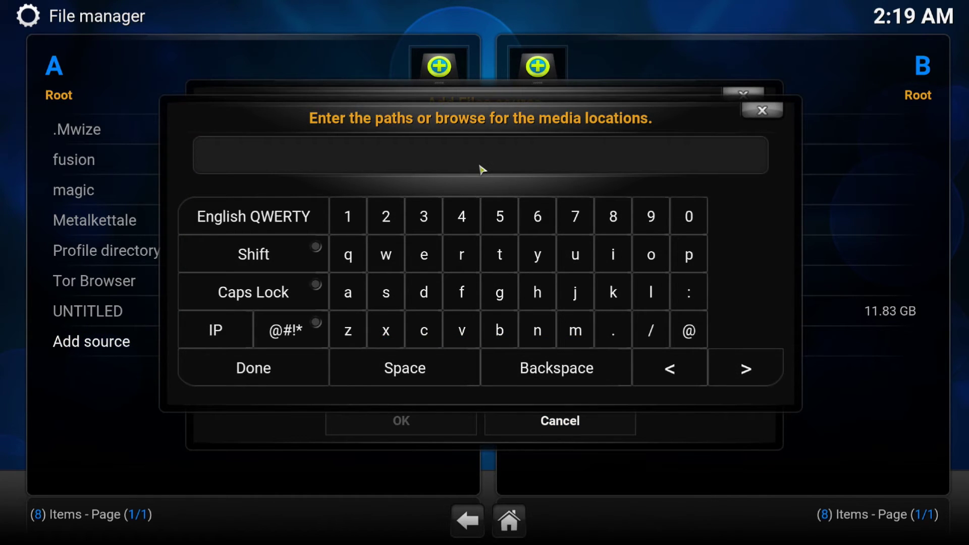
pyautogui.write('htt')
pyautogui.write('p://')
pyautogui.write('mwi')
pyautogui.write('ze.')
pyautogui.write('co.')
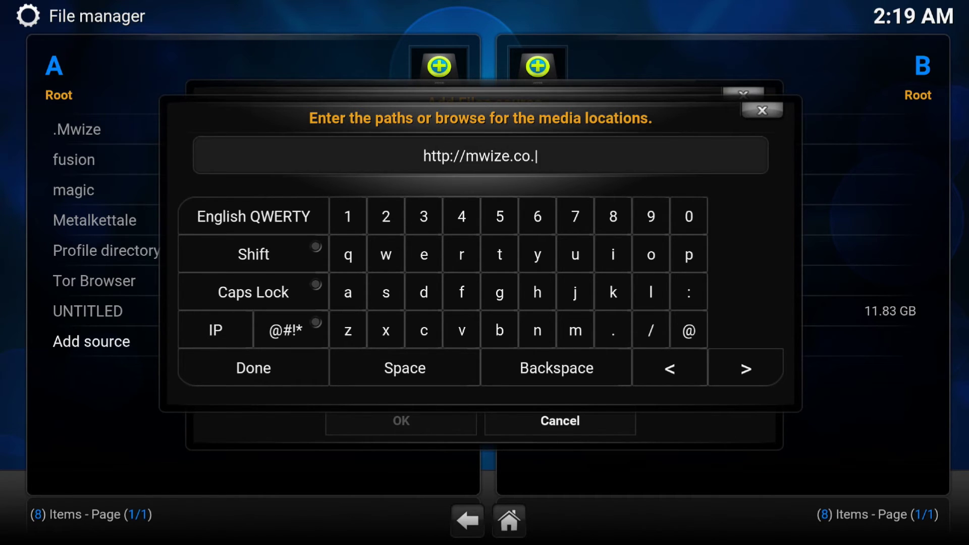
pyautogui.write('uk/')
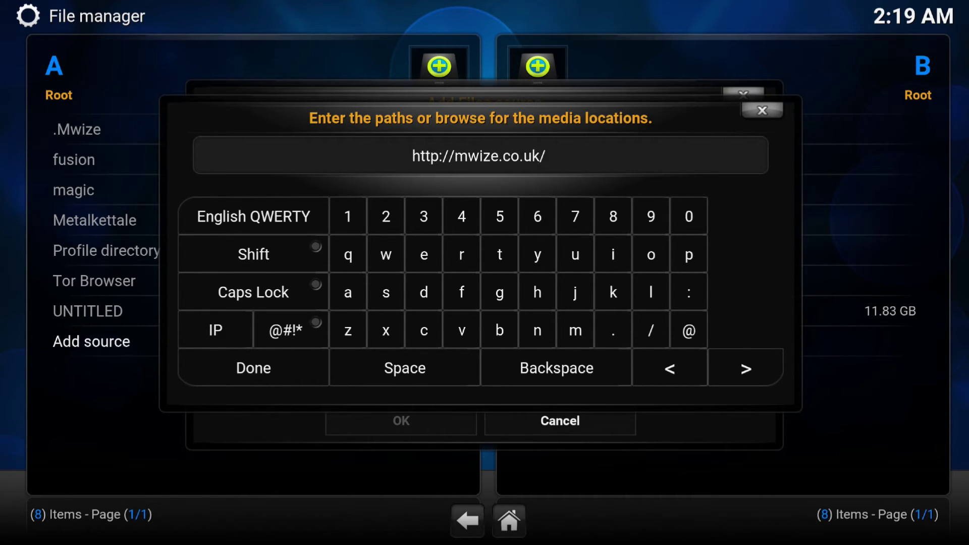
pyautogui.write('repo')
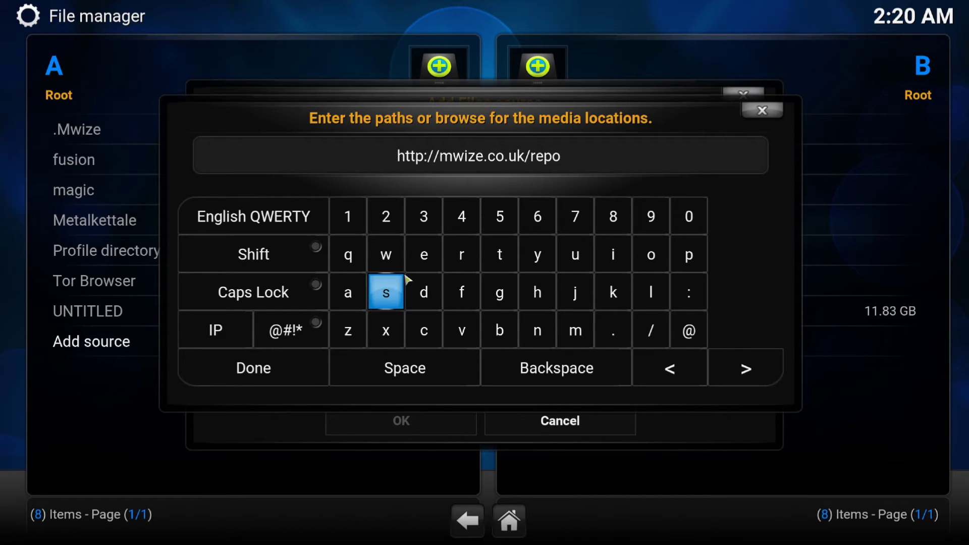
pyautogui.click(315, 378)
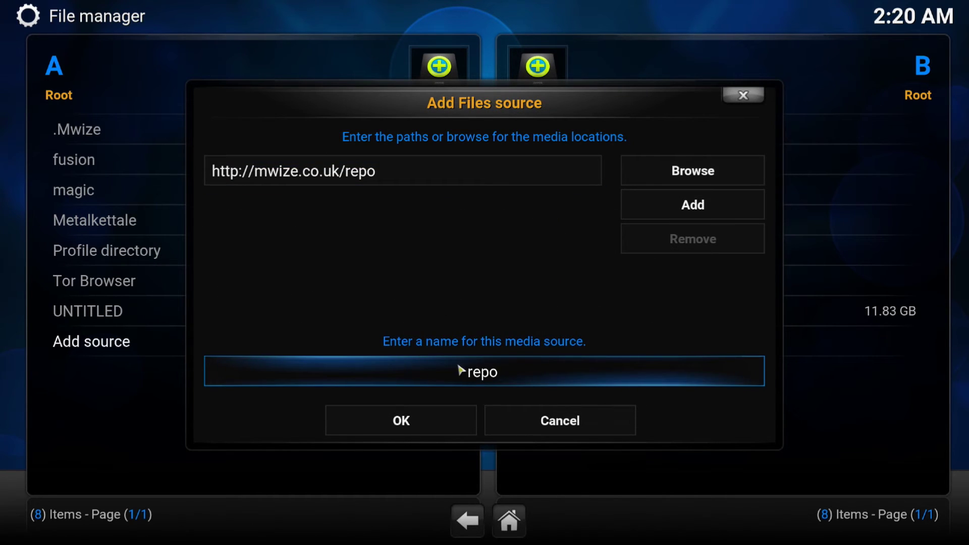
pyautogui.press('BackSpace')
pyautogui.press('BackSpace')
pyautogui.press('BackSpace')
pyautogui.write('.m')
pyautogui.write('wize')
pyautogui.click(541, 429)
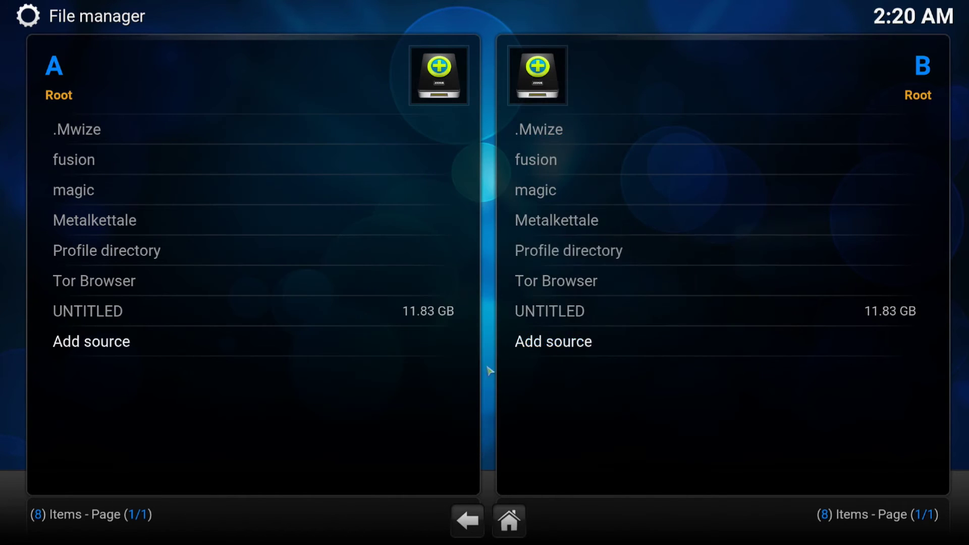
pyautogui.rightClick(147, 135)
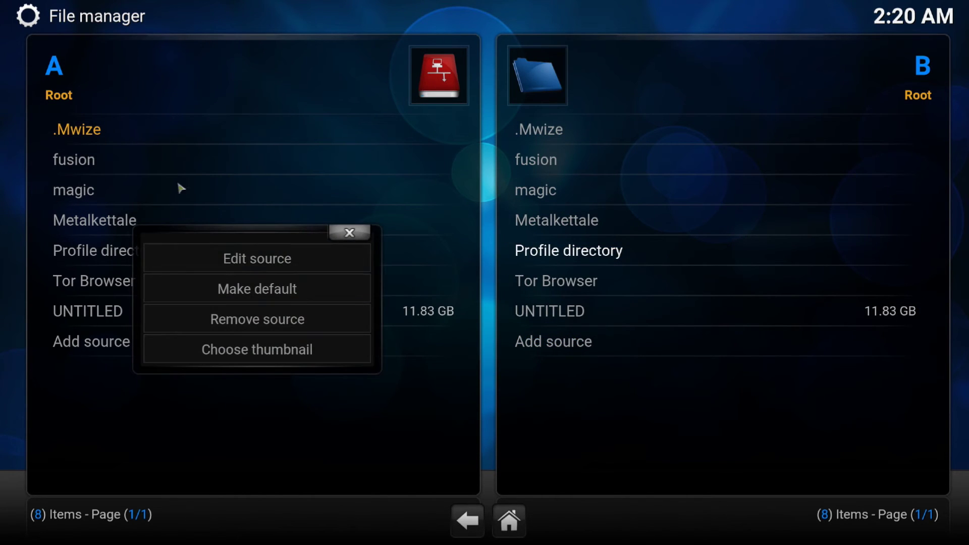
pyautogui.click(226, 269)
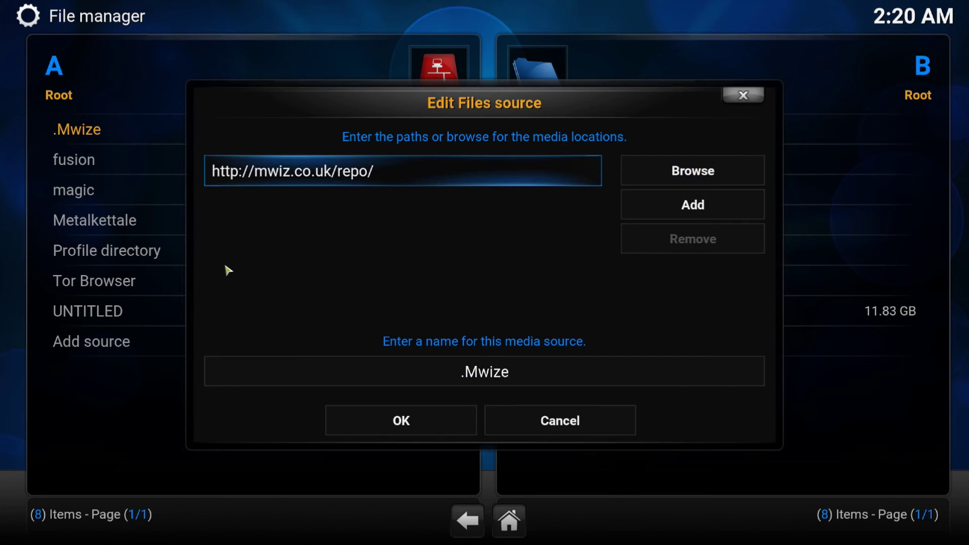
pyautogui.click(435, 427)
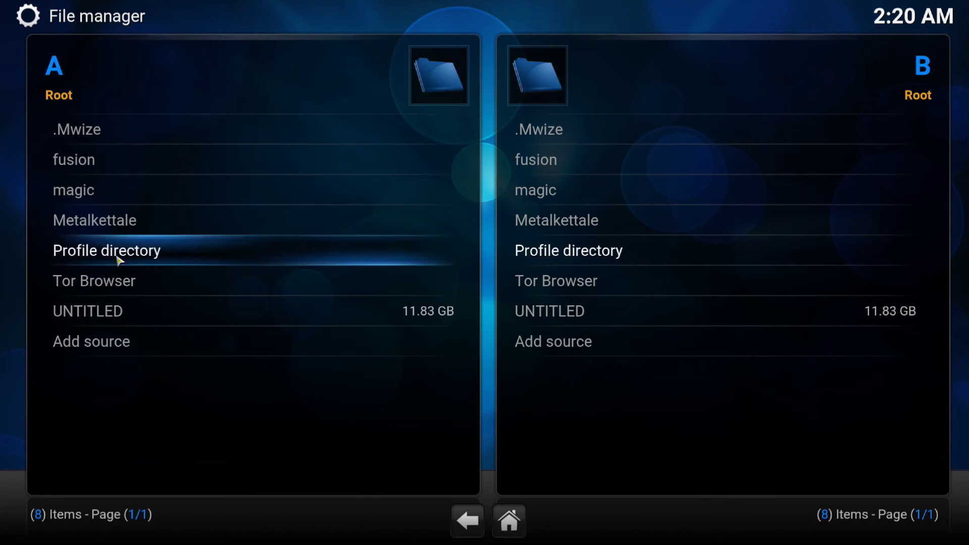
pyautogui.rightClick(107, 167)
pyautogui.click(215, 263)
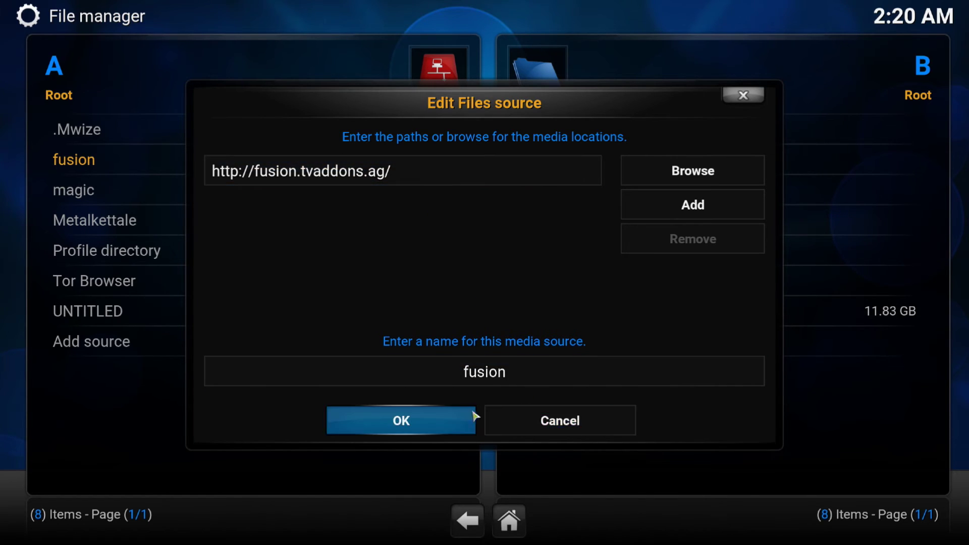
# Close the fusion source dialog and go to System > Add-ons > Install from zip file
pyautogui.click(421, 428)
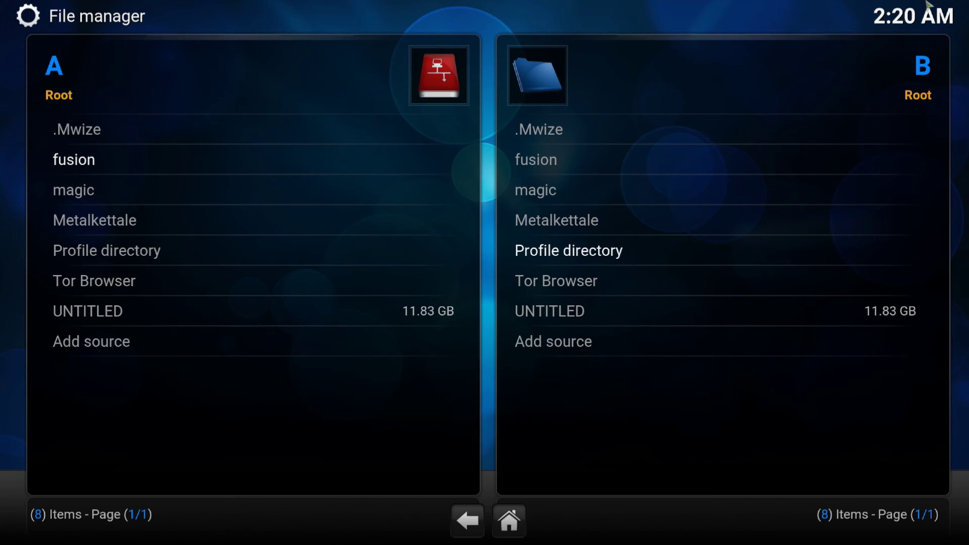
pyautogui.click(505, 523)
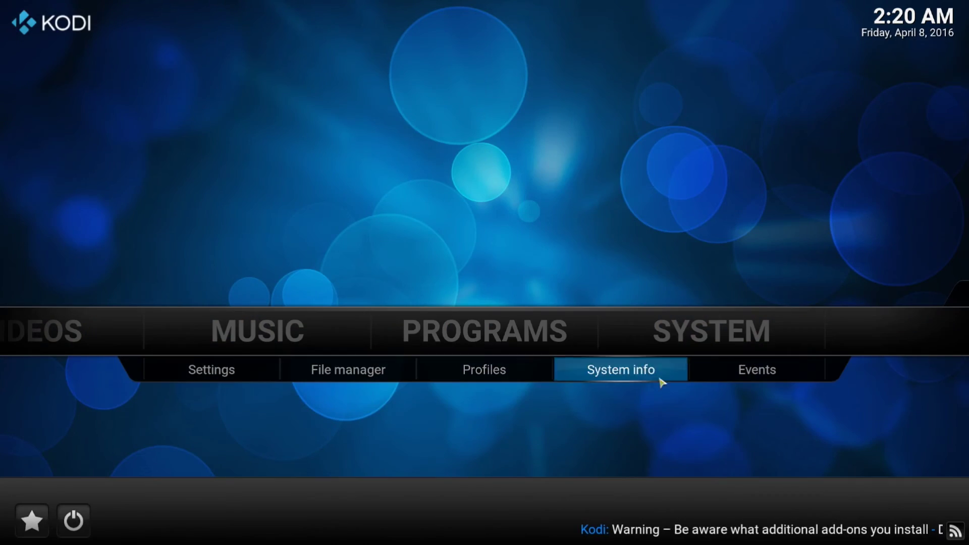
pyautogui.click(707, 334)
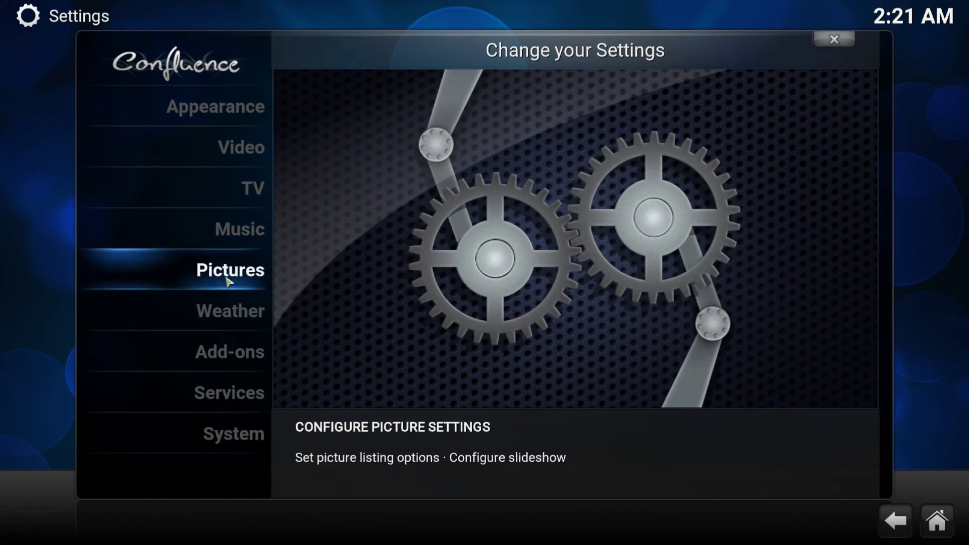
pyautogui.click(225, 354)
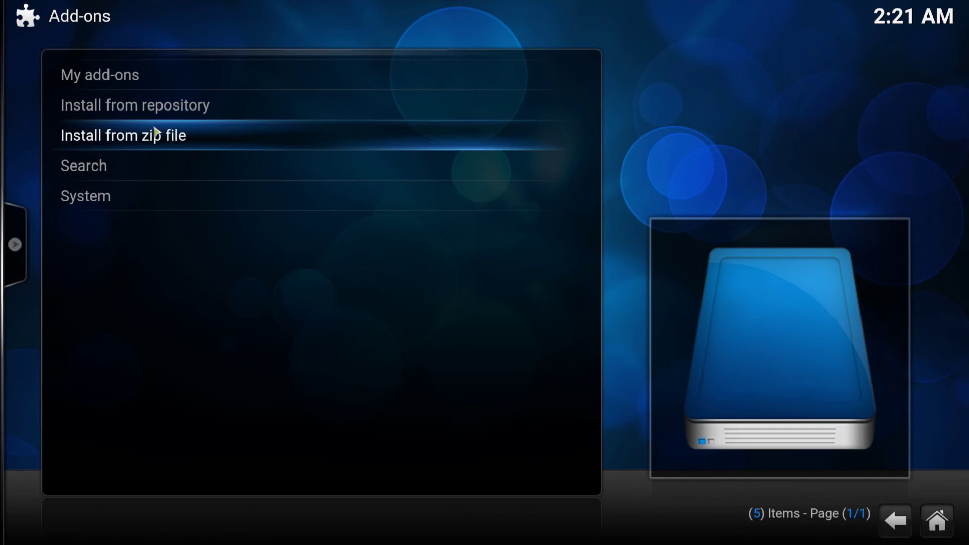
pyautogui.click(154, 136)
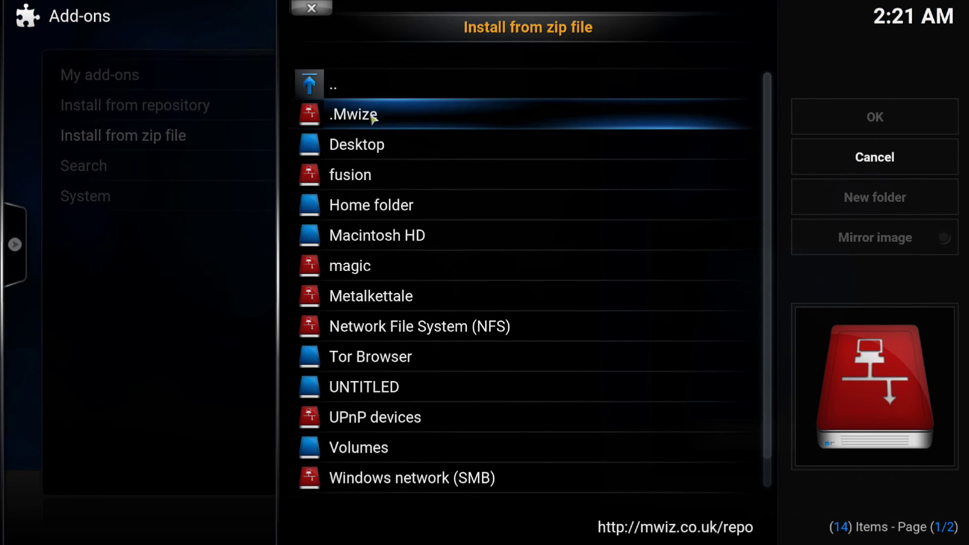
# Install repository.merlin-1.0.1.zip from the .Mwize source
pyautogui.click(378, 117)
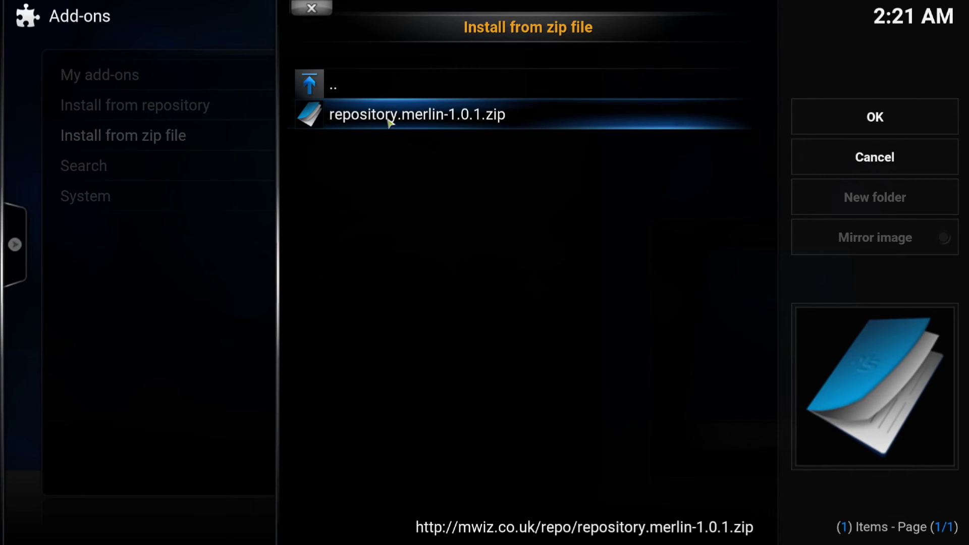
pyautogui.click(418, 120)
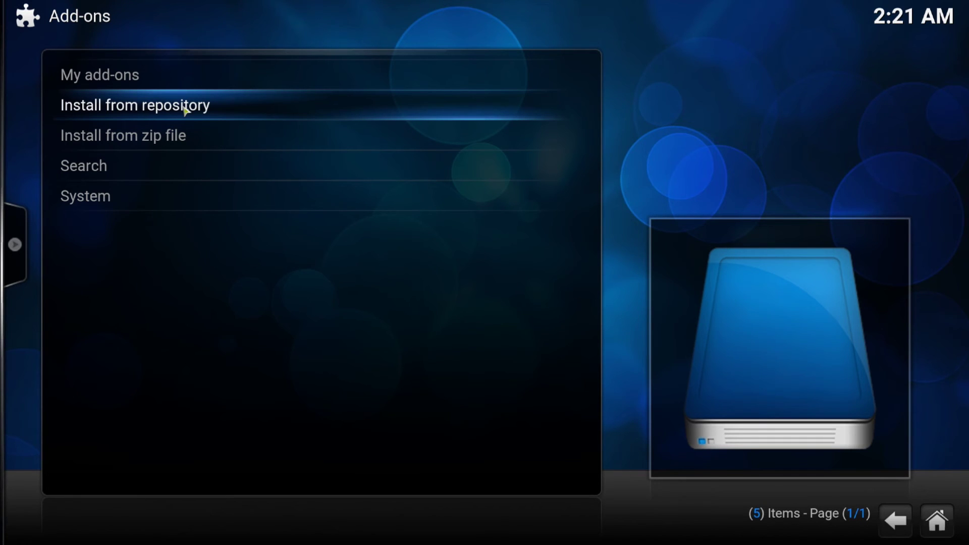
# Install the IPTV add-on from the Merlin Repository's Video add-ons list
pyautogui.click(186, 110)
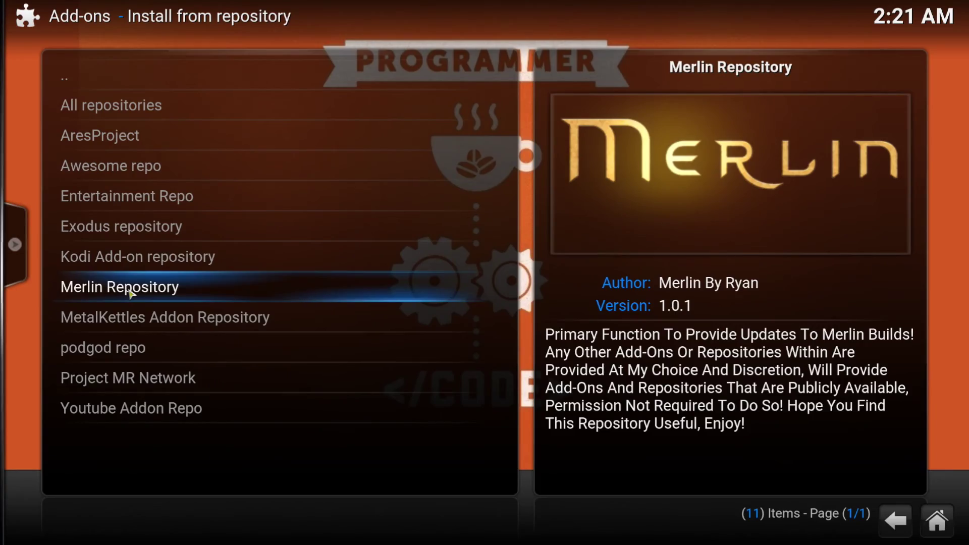
pyautogui.click(131, 292)
pyautogui.click(142, 230)
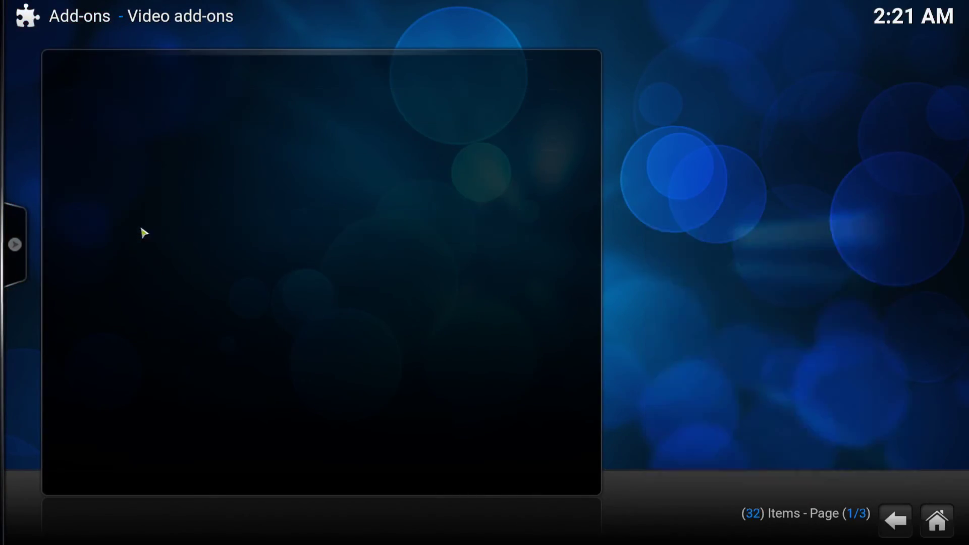
pyautogui.scroll(-2, 173, 352)
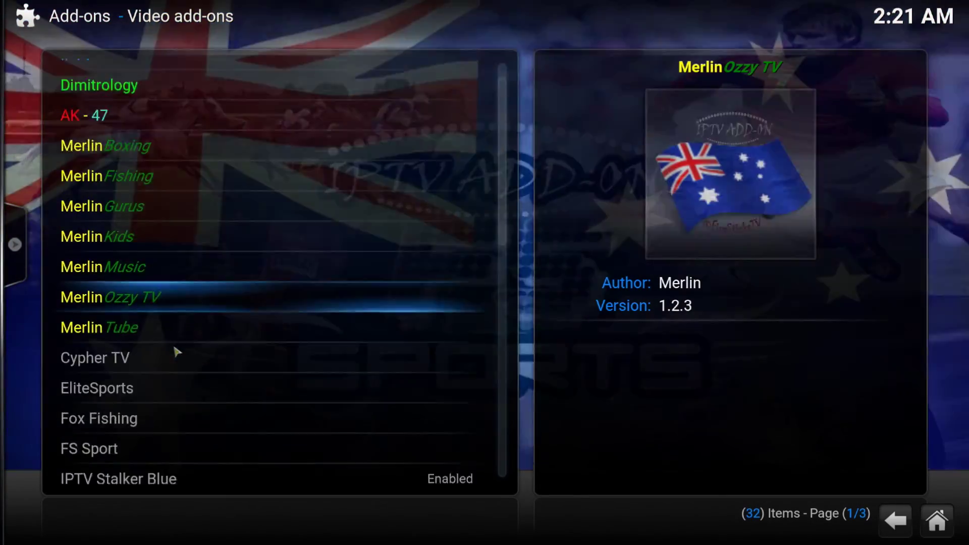
pyautogui.scroll(2, 173, 352)
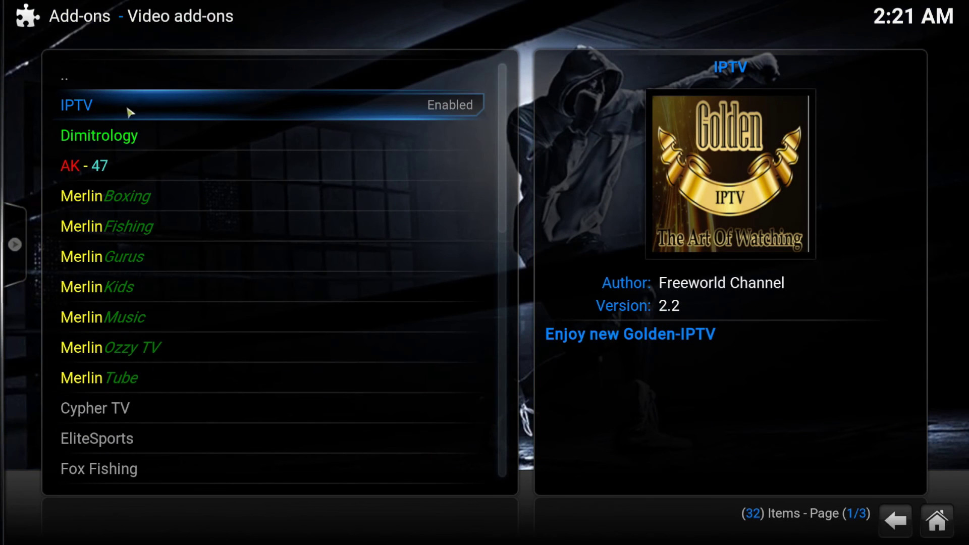
pyautogui.click(202, 108)
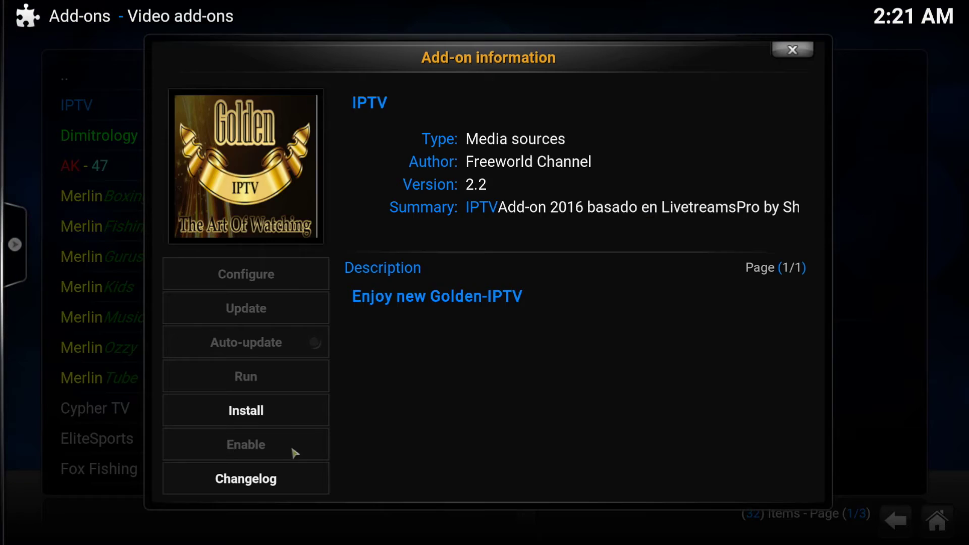
pyautogui.click(254, 411)
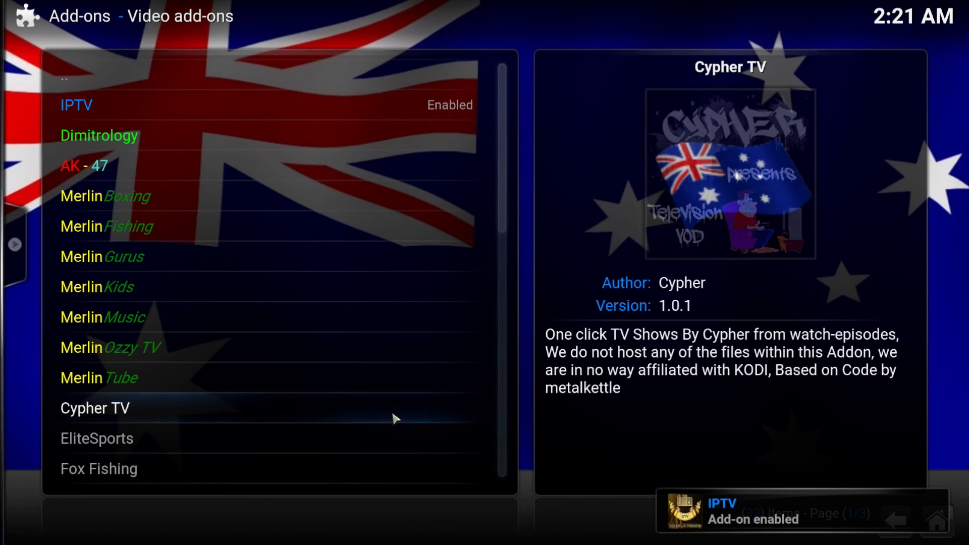
pyautogui.scroll(-3, 272, 420)
# Check the IPTV Stalker Blue and IPTV Stalker PLUS add-on details to confirm they're enabled
pyautogui.scroll(-4, 273, 420)
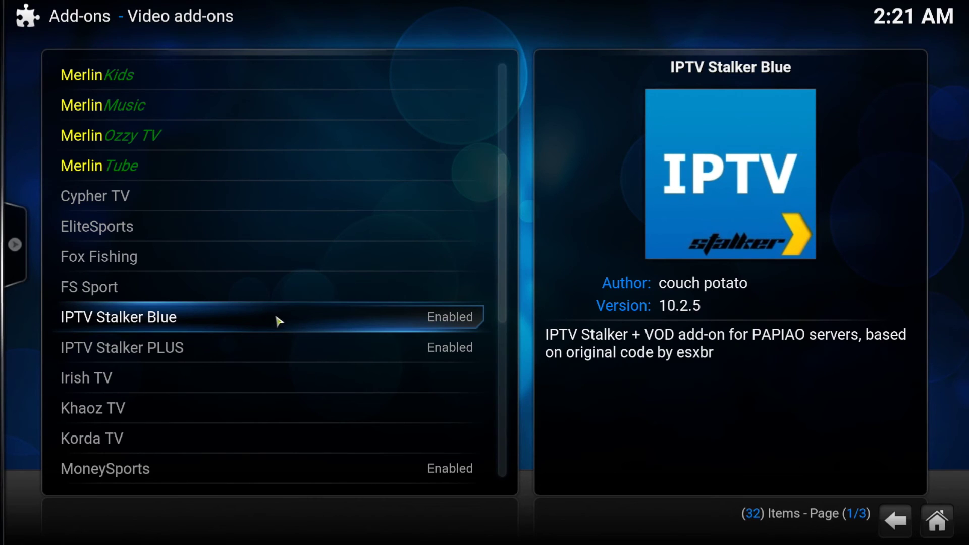
pyautogui.click(228, 321)
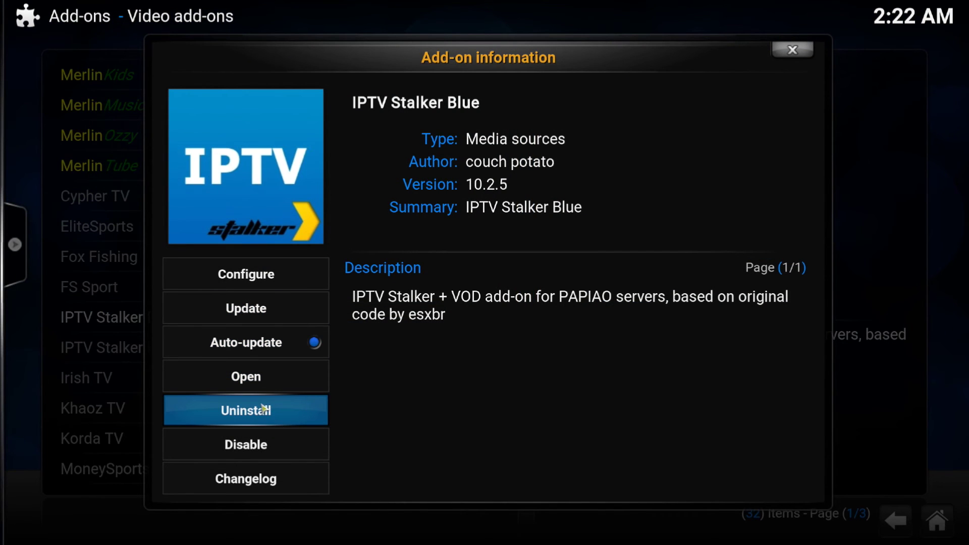
pyautogui.click(800, 51)
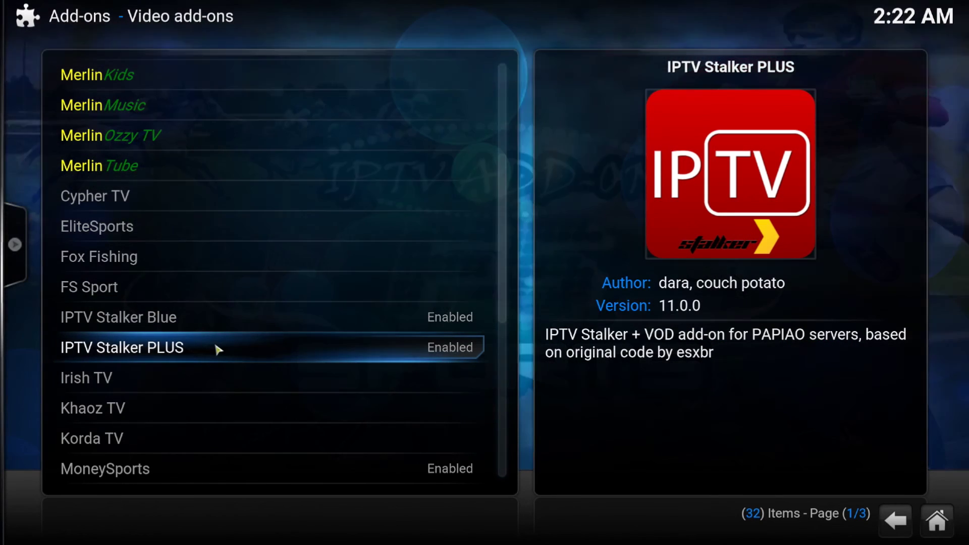
pyautogui.click(217, 350)
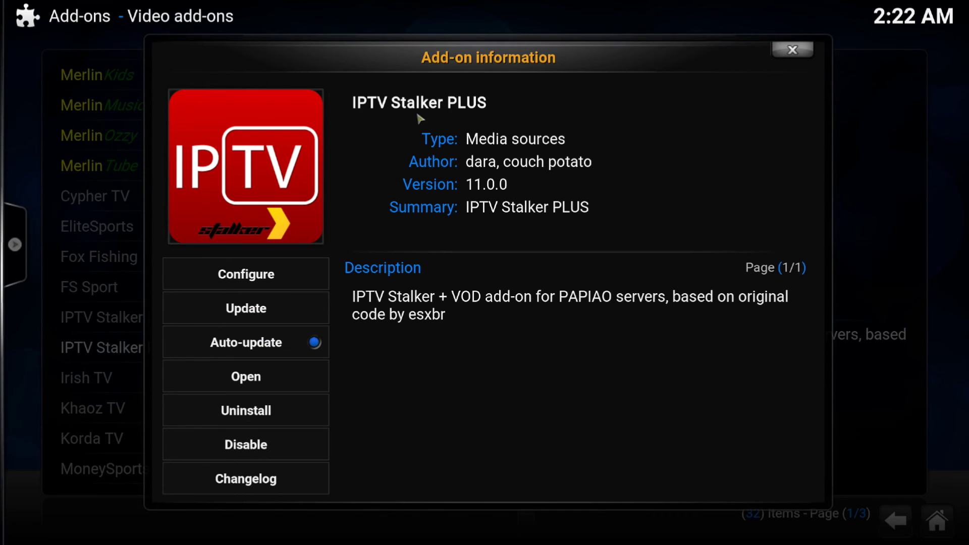
pyautogui.click(785, 48)
# Check the UKTV Now add-on details, then return to the home screen
pyautogui.scroll(-8, 173, 381)
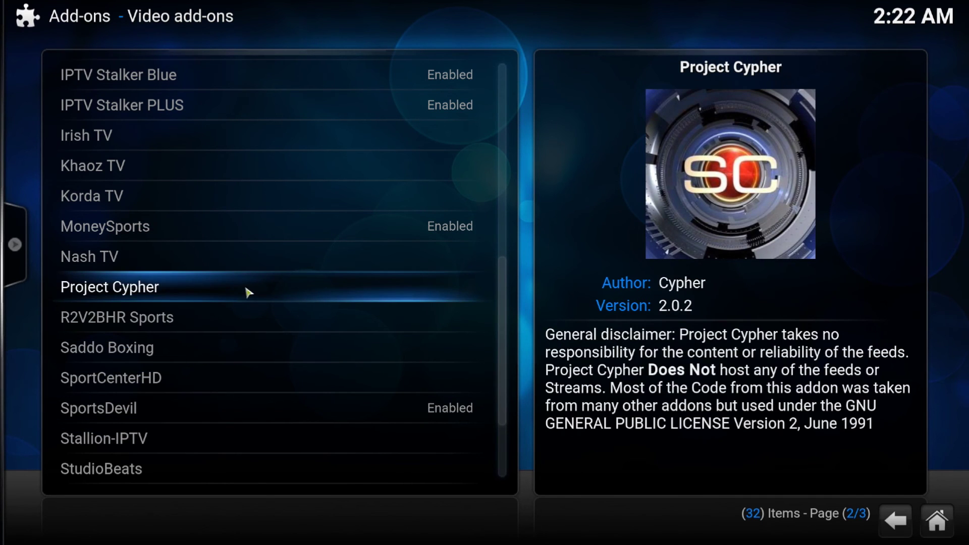
pyautogui.scroll(-1, 262, 356)
pyautogui.scroll(-3, 261, 356)
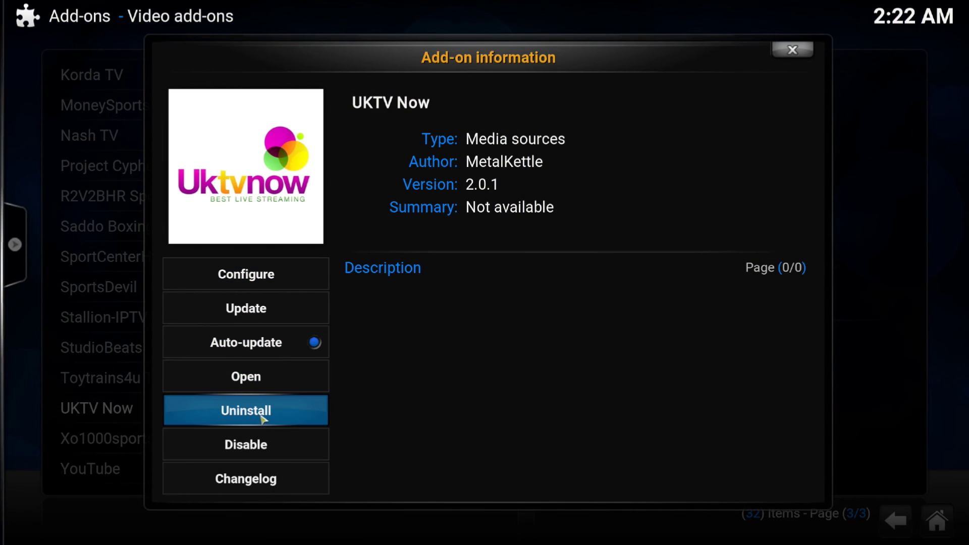
pyautogui.click(792, 51)
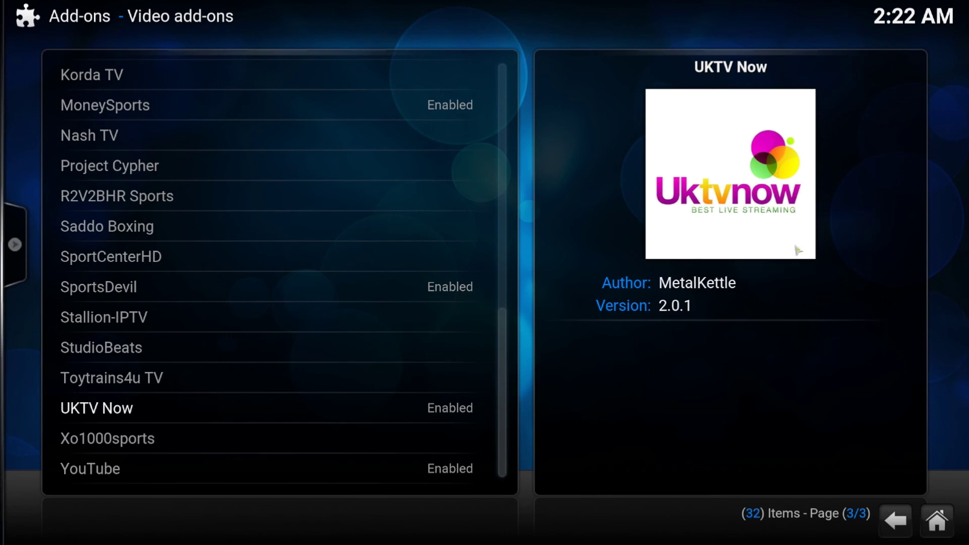
# Install repository.podgod-1.7.zip from the fusion source's xbmc-repos > english folder
pyautogui.click(935, 519)
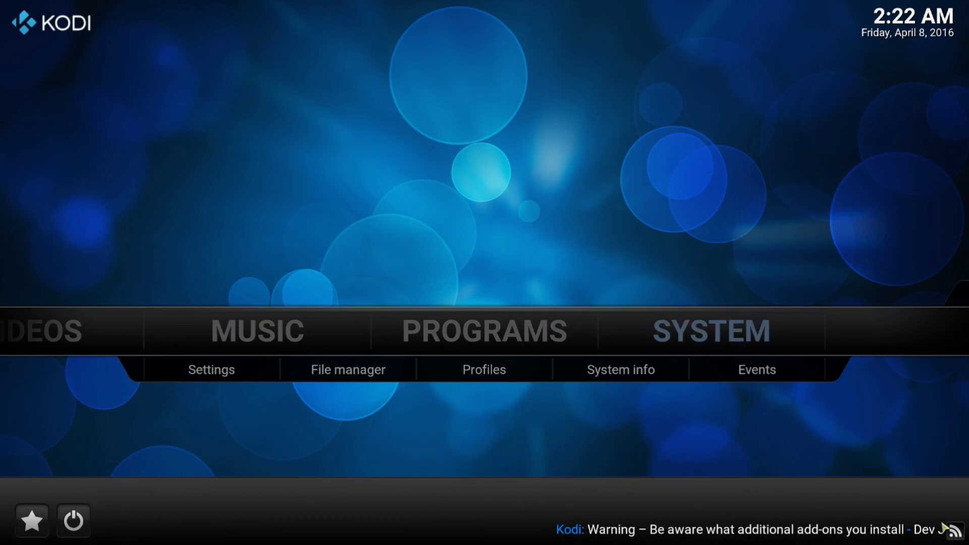
pyautogui.click(727, 329)
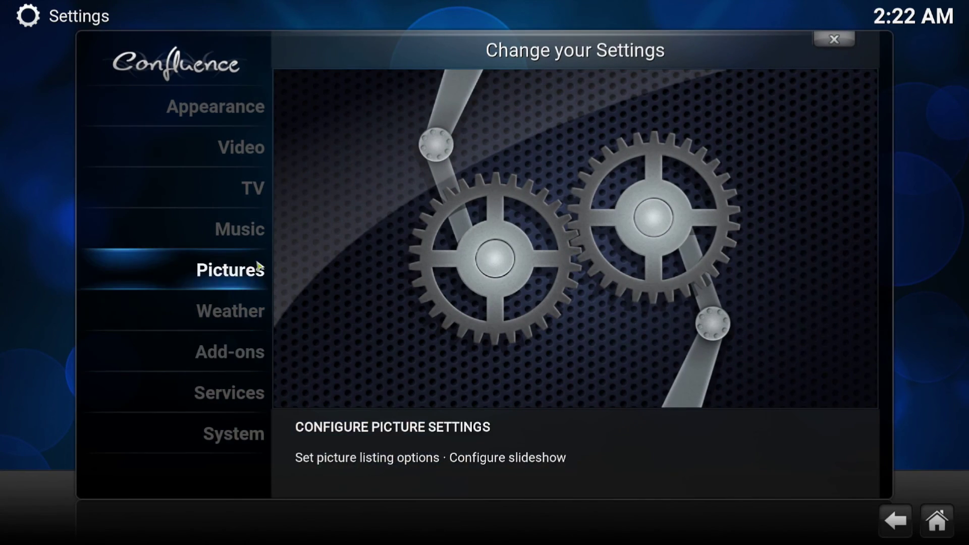
pyautogui.click(223, 353)
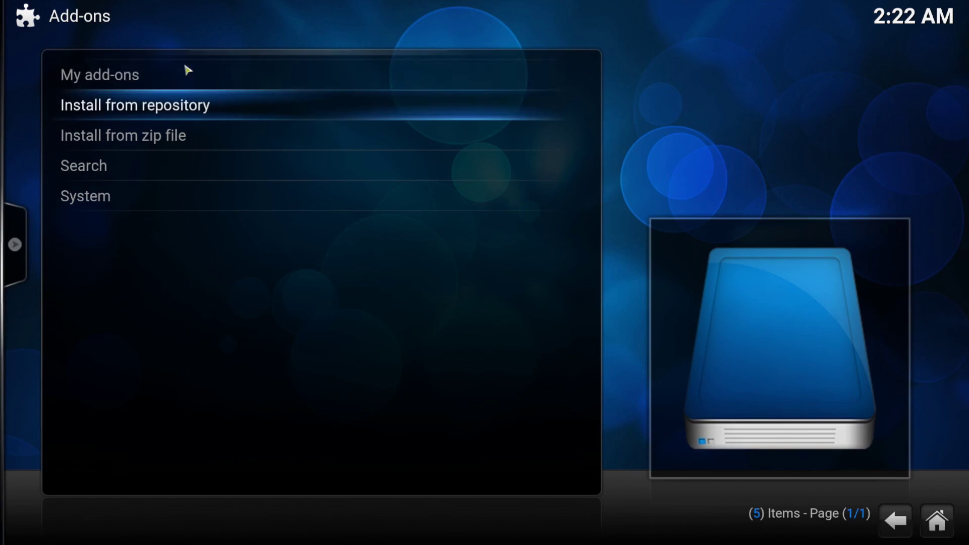
pyautogui.click(161, 138)
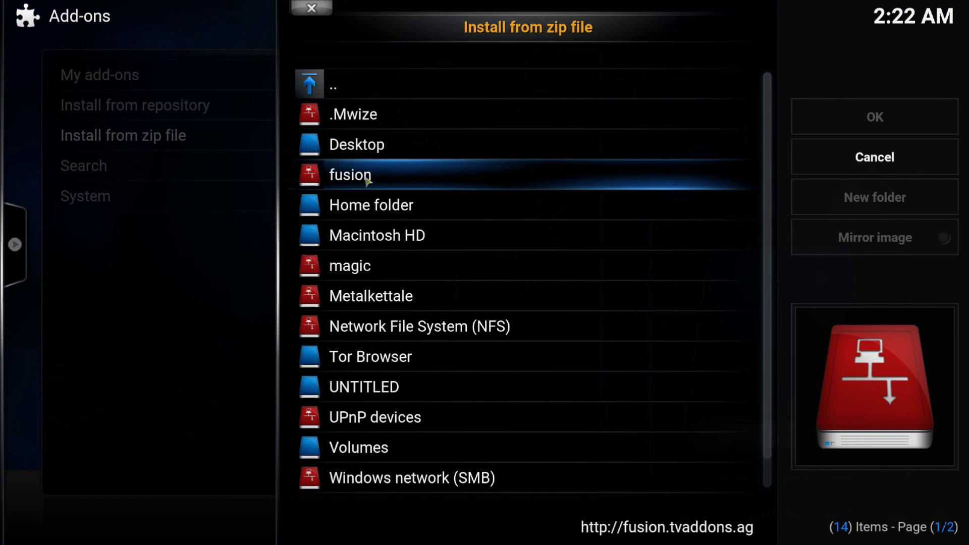
pyautogui.click(367, 181)
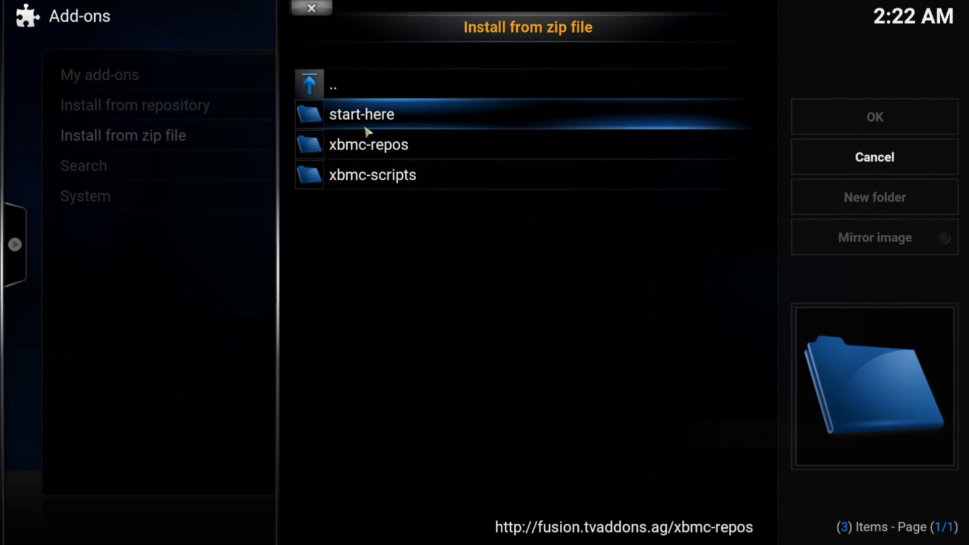
pyautogui.click(361, 150)
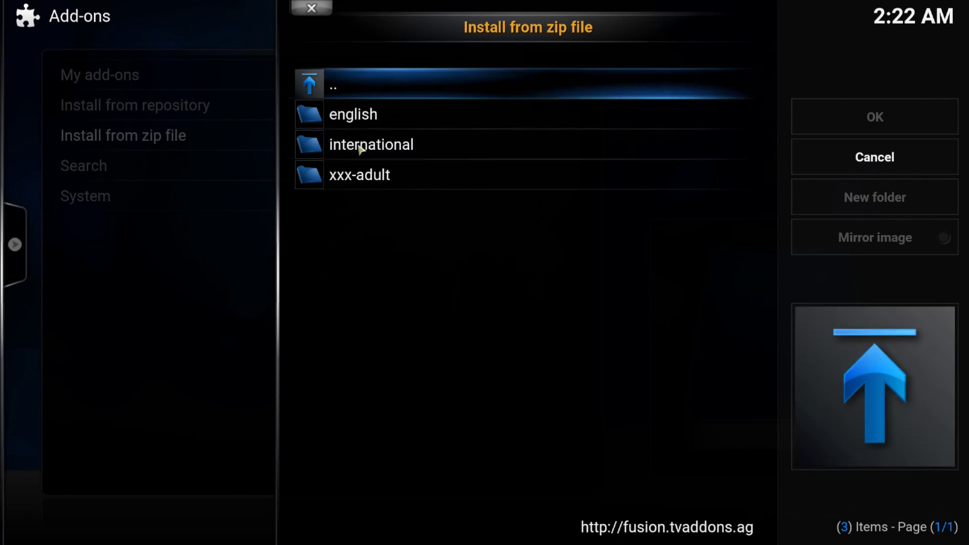
pyautogui.click(369, 118)
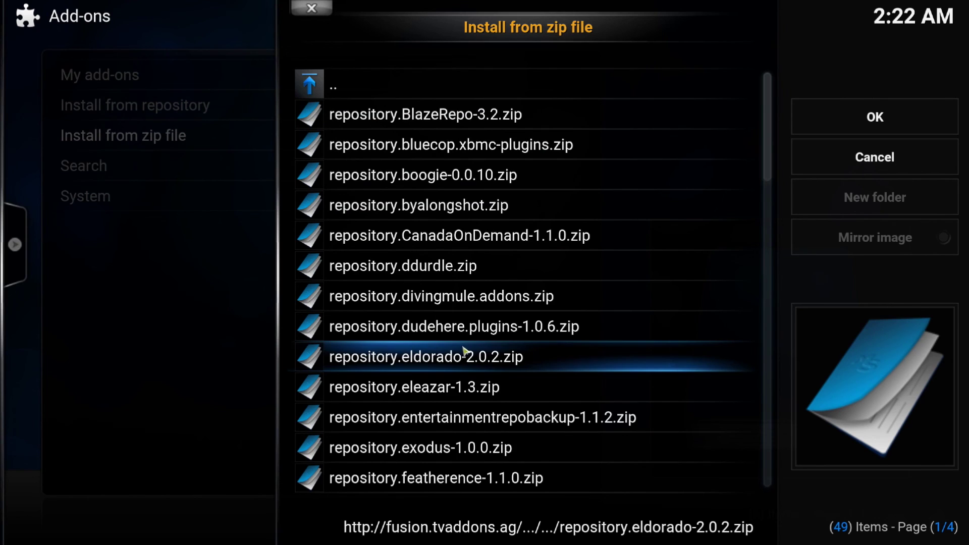
pyautogui.scroll(-10, 464, 348)
pyautogui.scroll(-10, 465, 349)
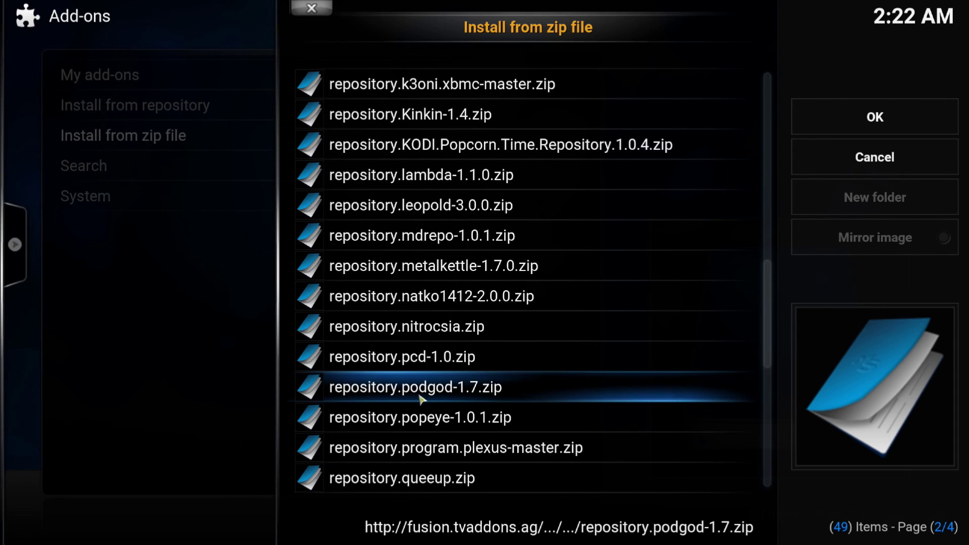
pyautogui.click(481, 390)
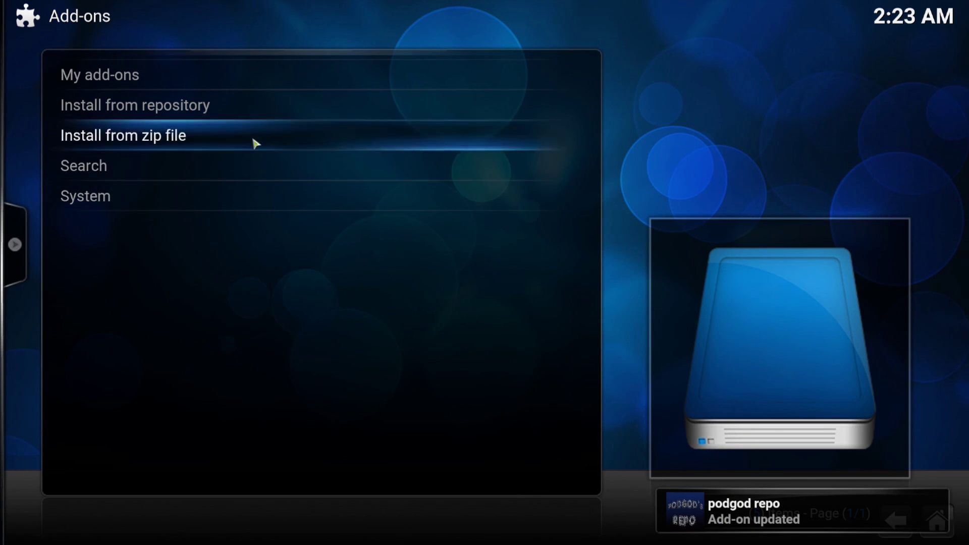
pyautogui.click(209, 108)
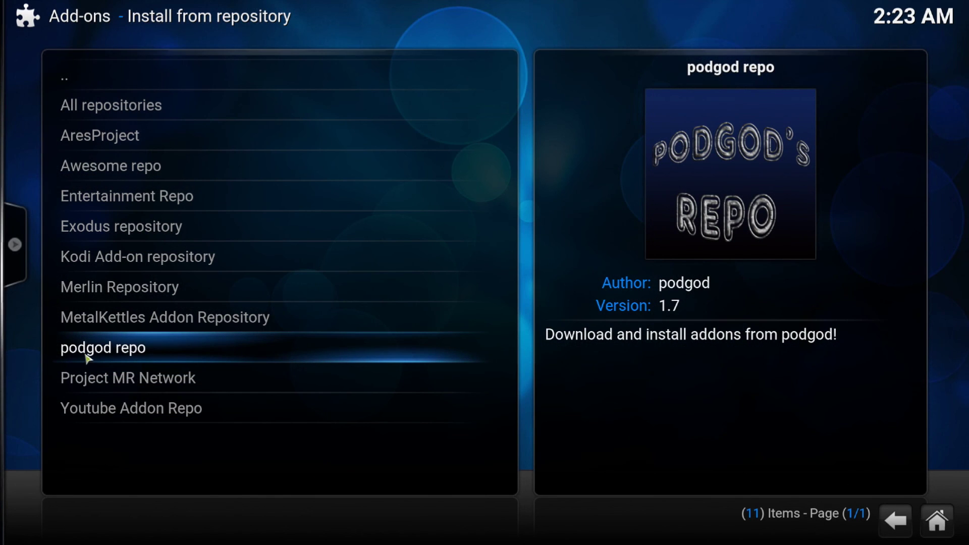
# Uninstall the cCloud TV add-on from the podgod repo's Video add-ons
pyautogui.click(87, 358)
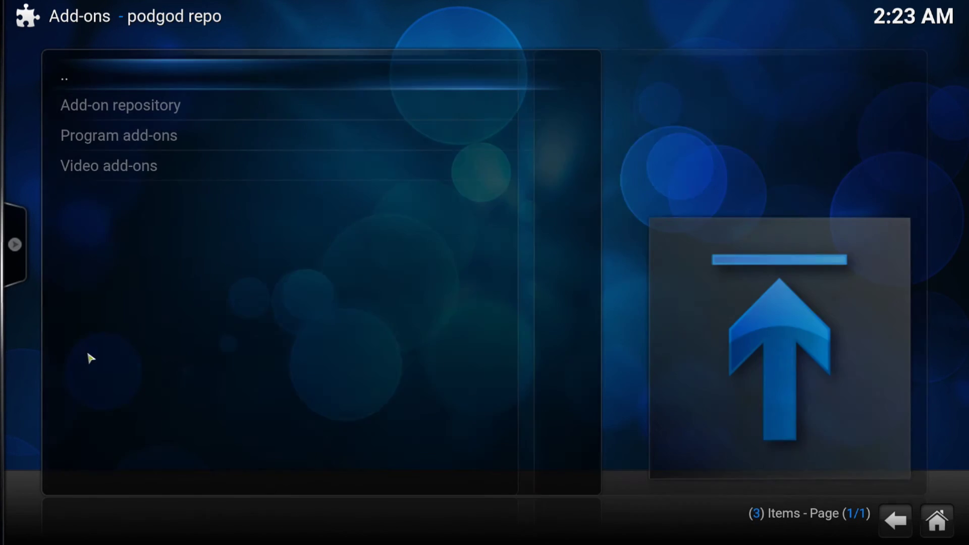
pyautogui.click(140, 169)
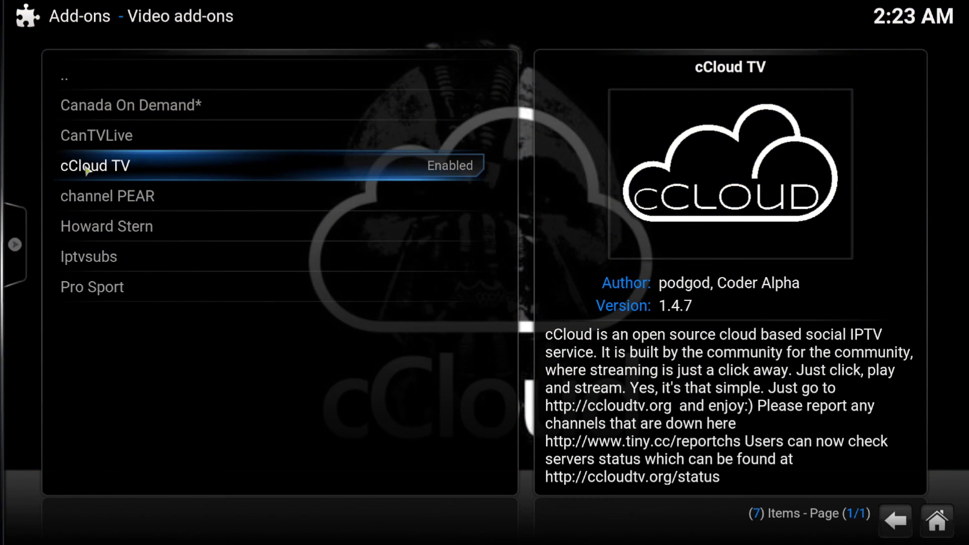
pyautogui.click(162, 169)
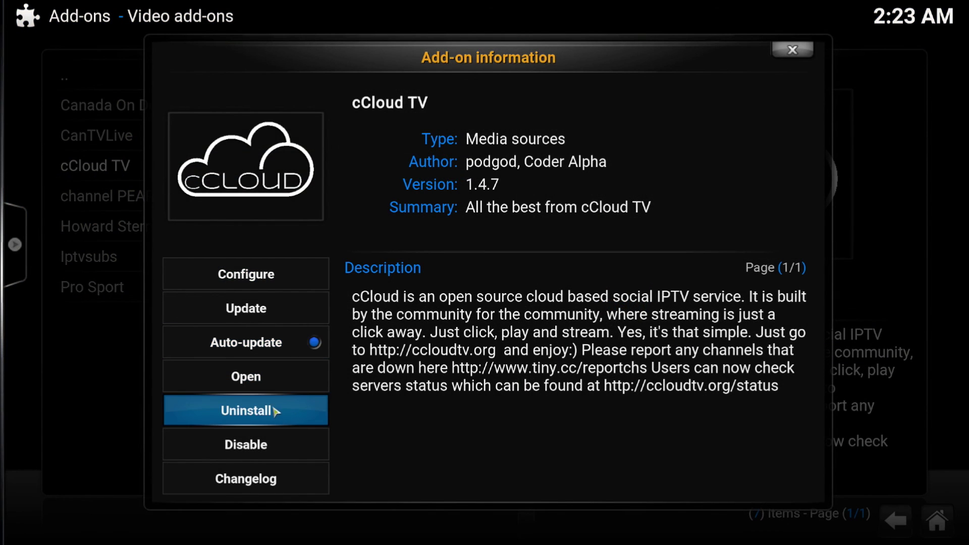
pyautogui.click(275, 412)
pyautogui.click(364, 329)
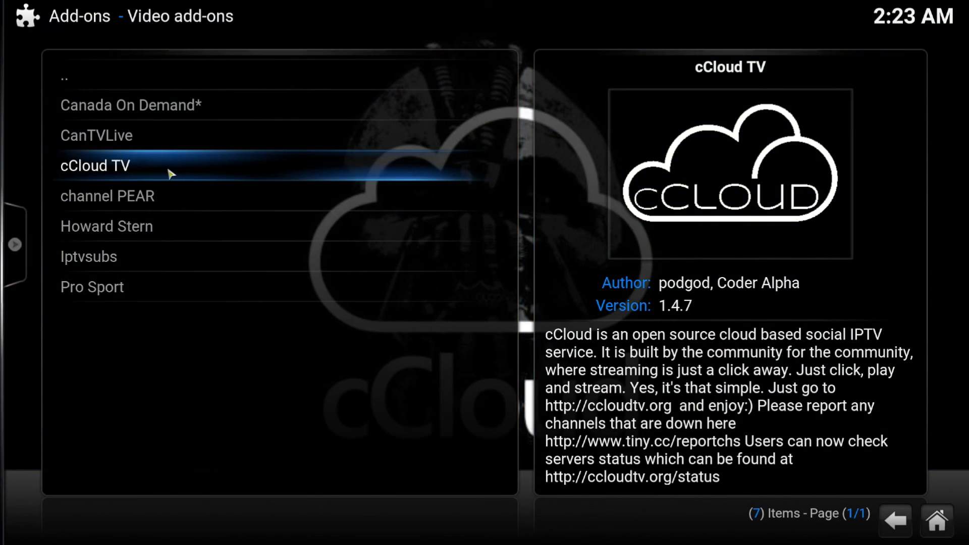
# Reinstall cCloud TV so it is enabled and return to the home screen
pyautogui.click(169, 171)
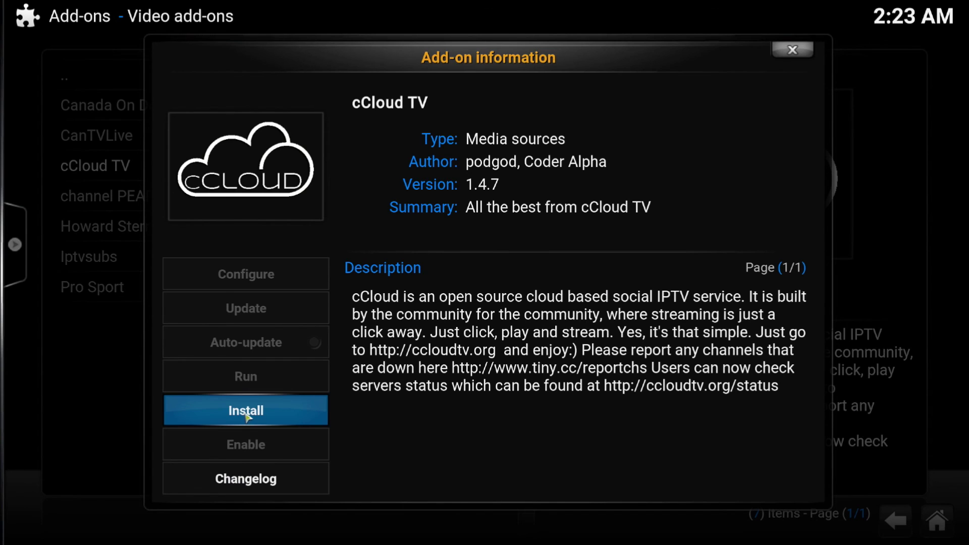
pyautogui.click(247, 413)
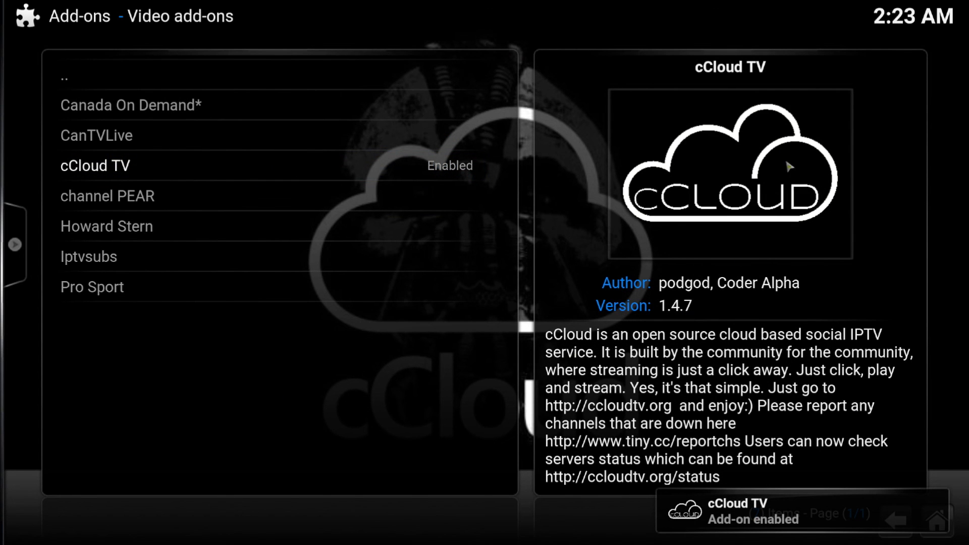
pyautogui.press('Escape')
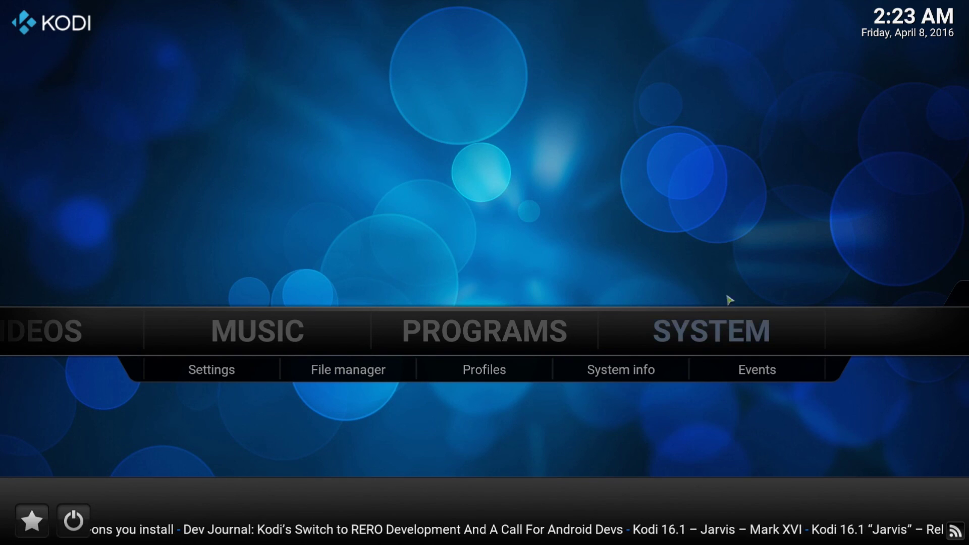